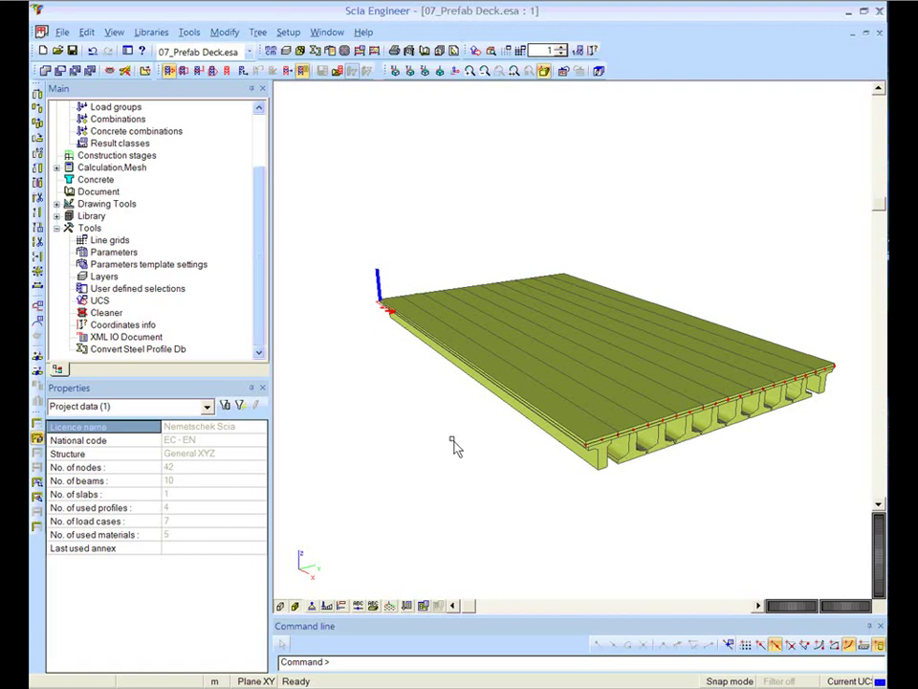
Step: Inspect the prefab deck from side, end-on and top views
mouse_move(454, 447)
right_mouse_down("ctrl")
mouse_move(406, 439)
mouse_move(390, 453)
mouse_move(448, 479)
mouse_move(463, 453)
mouse_move(449, 436)
mouse_move(465, 457)
right_mouse_up("ctrl")
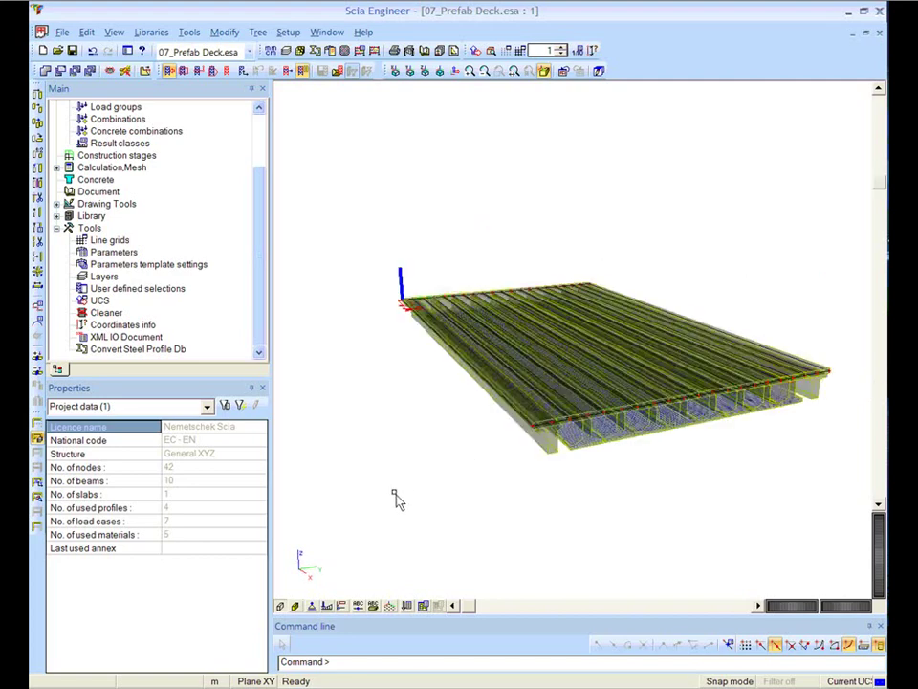
left_click(412, 73)
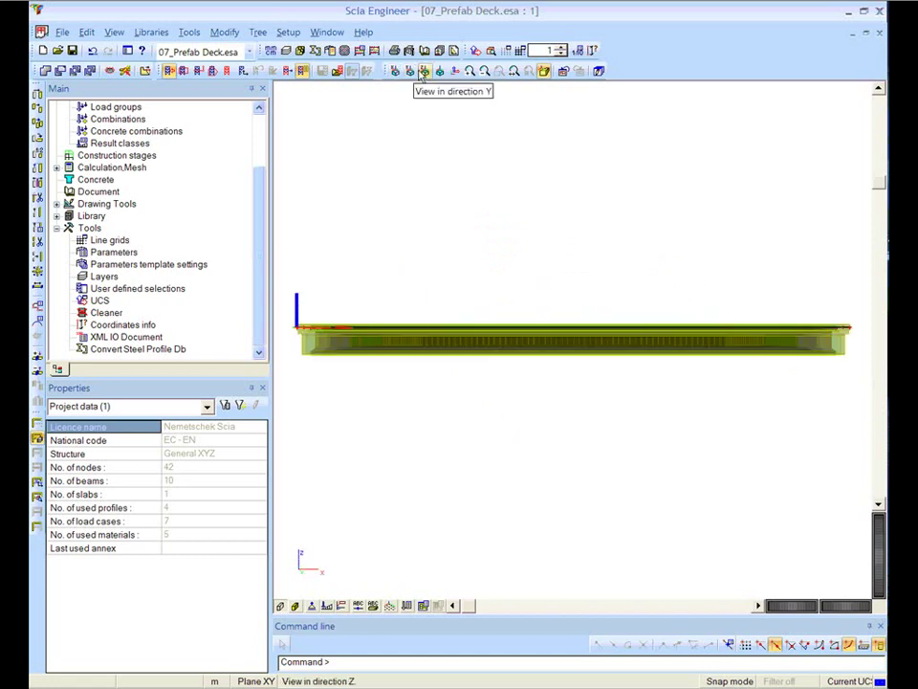
left_click(396, 73)
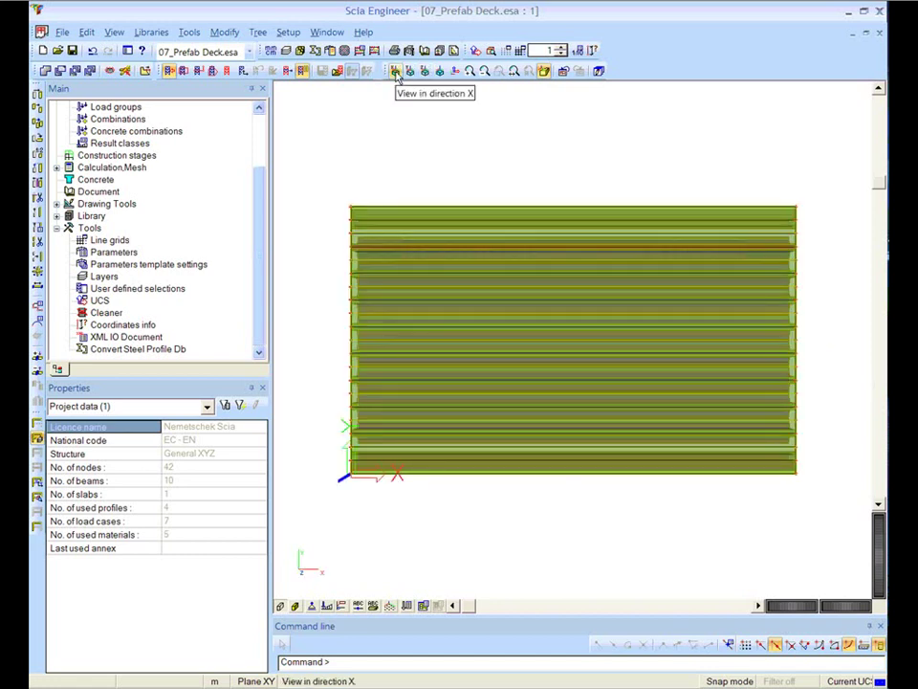
left_click(396, 72)
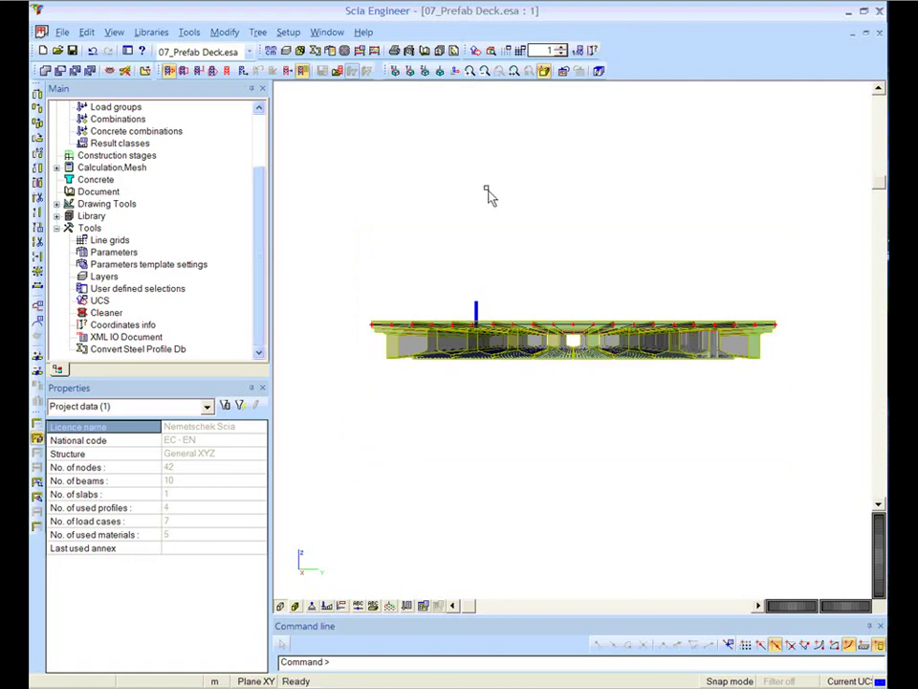
scroll(600, 285, "up", 1)
scroll(590, 277, "up", 2)
scroll(579, 256, "up", 2)
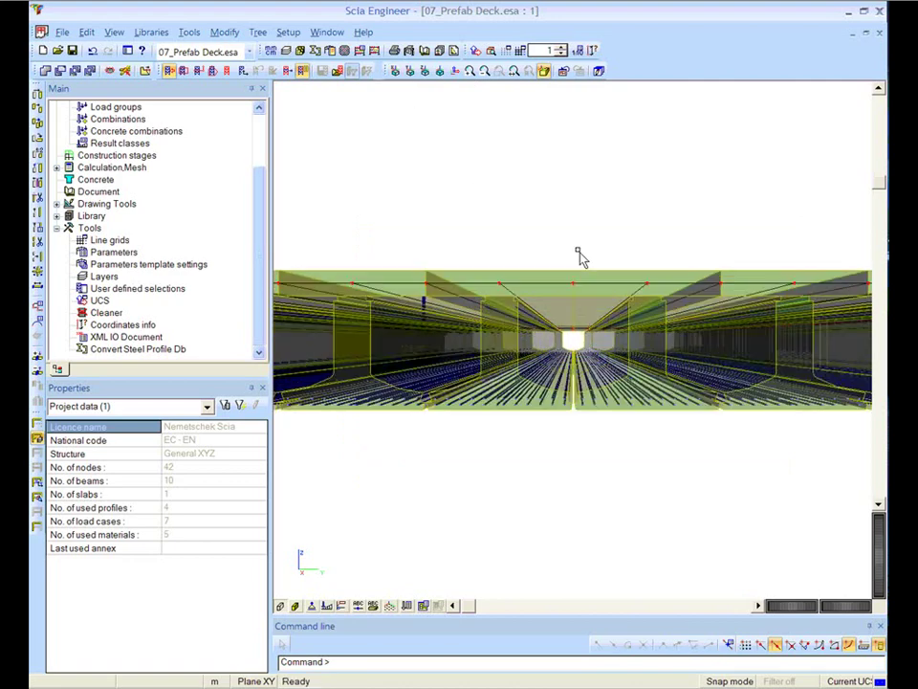
scroll(579, 256, "up", 2)
scroll(581, 256, "up", 3)
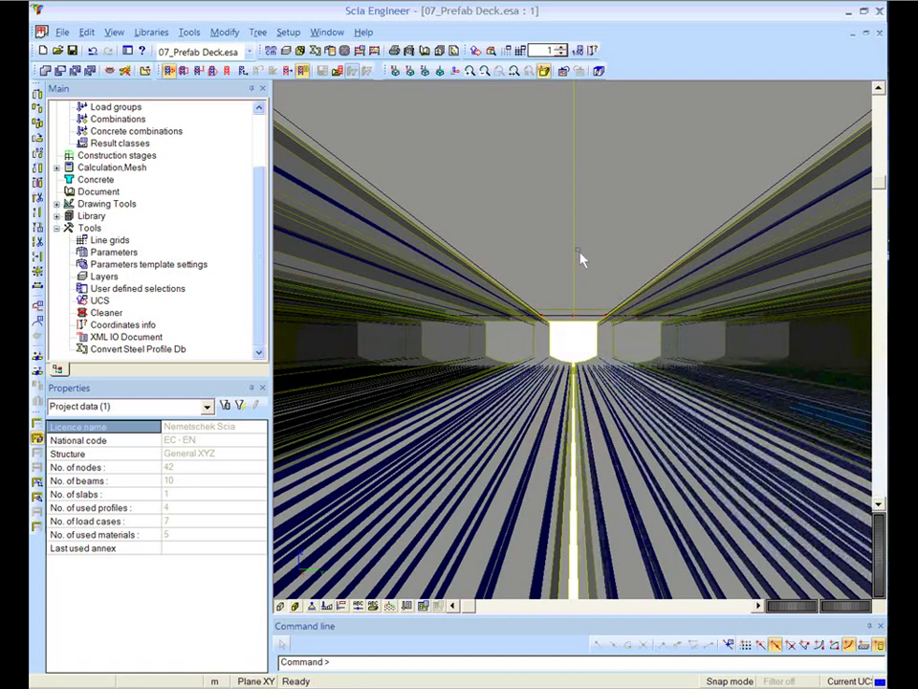
scroll(580, 256, "up", 1)
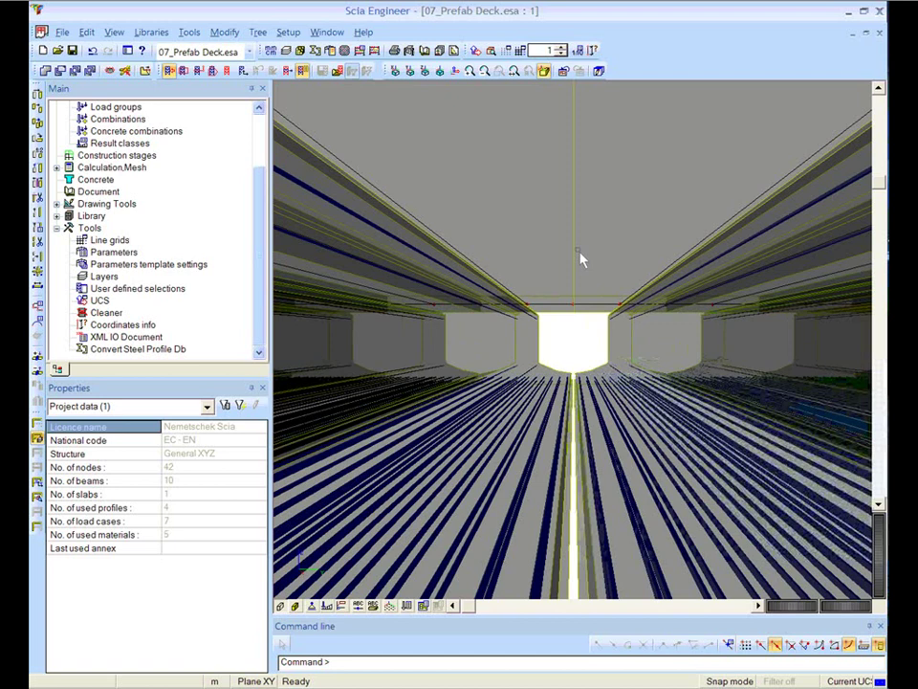
scroll(580, 256, "up", 1)
scroll(581, 256, "up", 1)
scroll(581, 256, "up", 2)
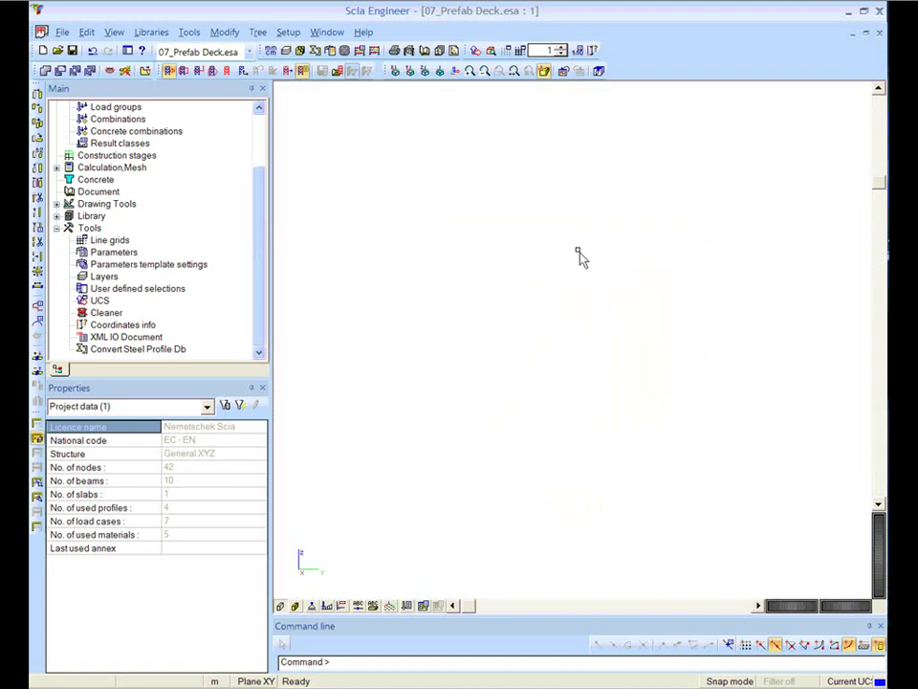
left_click(432, 75)
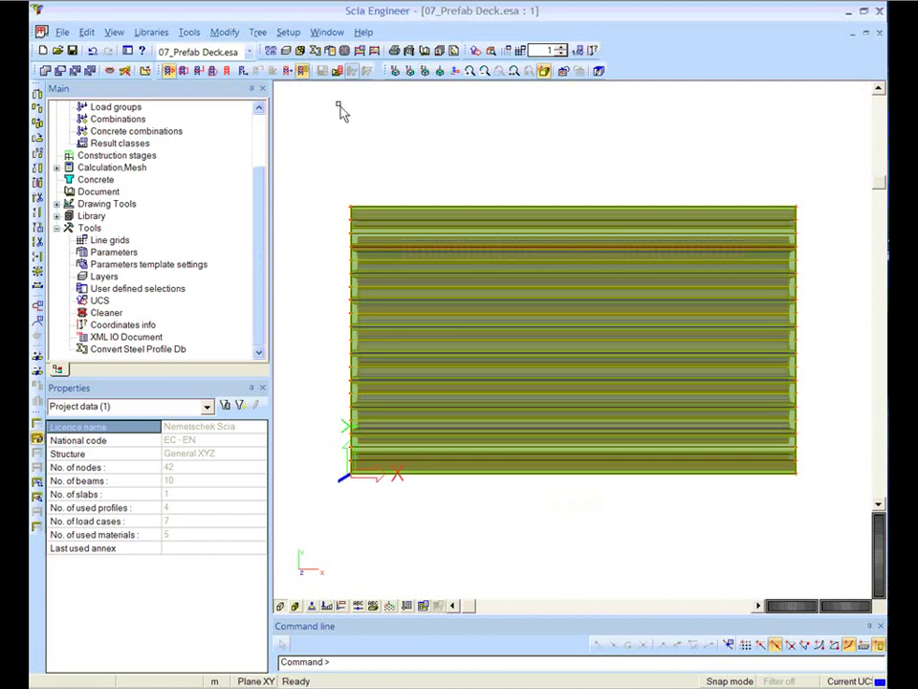
scroll(263, 192, "up", 1)
scroll(273, 144, "up", 1)
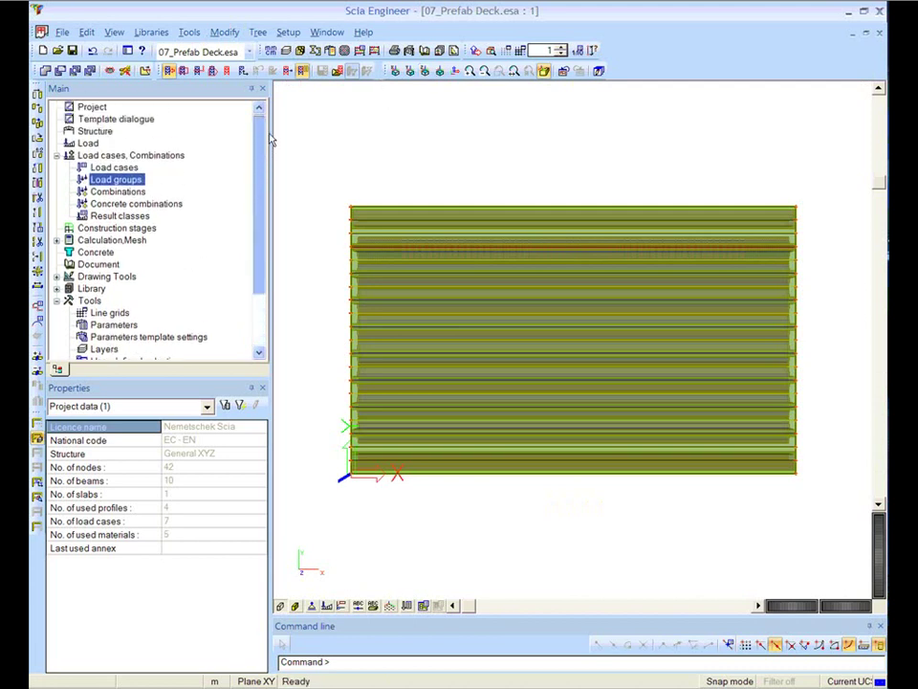
Step: In the Template dialogue, set span L to 18 and alpha and alpha1 to 5°, then regenerate
left_click(146, 125)
double_click(145, 125)
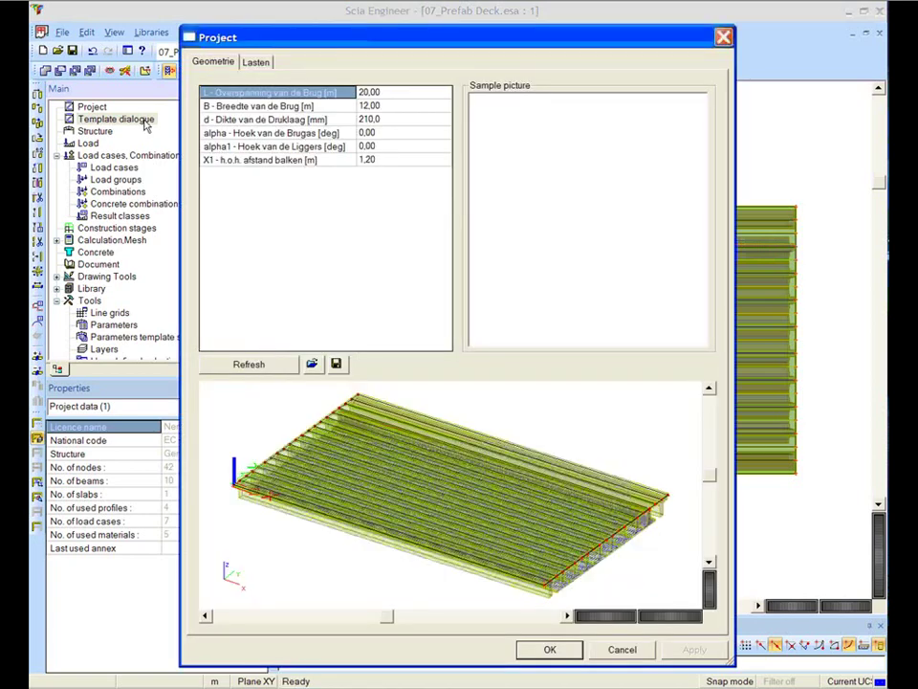
left_click(377, 93)
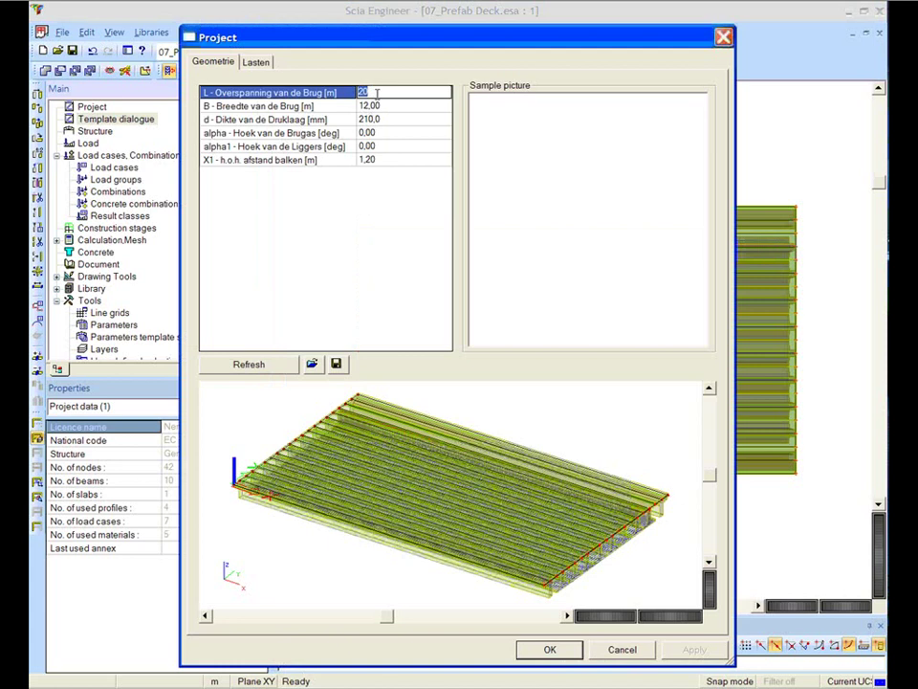
type("18")
key("Return")
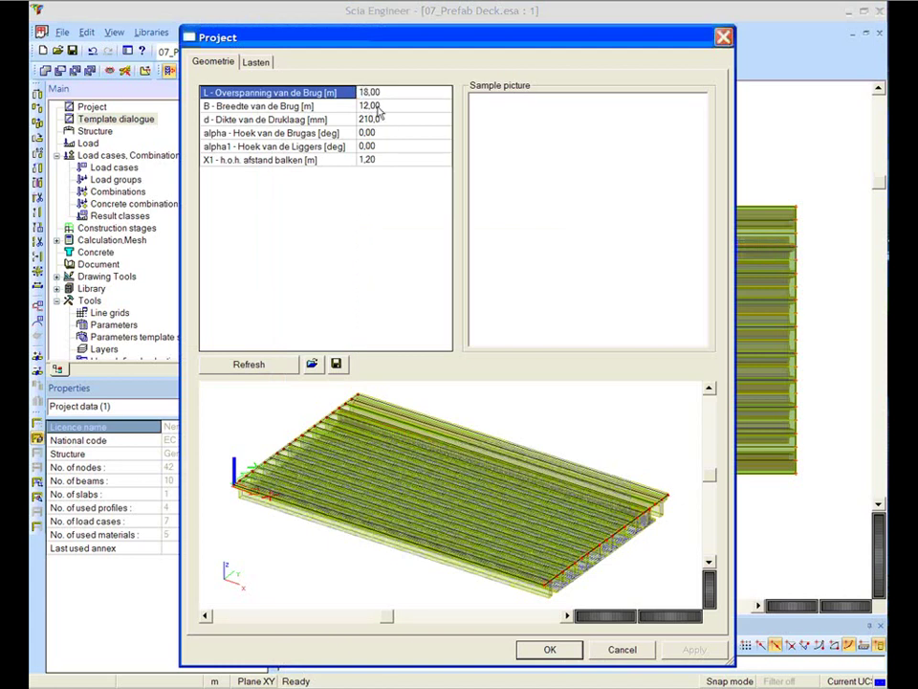
left_click(383, 132)
key("Return")
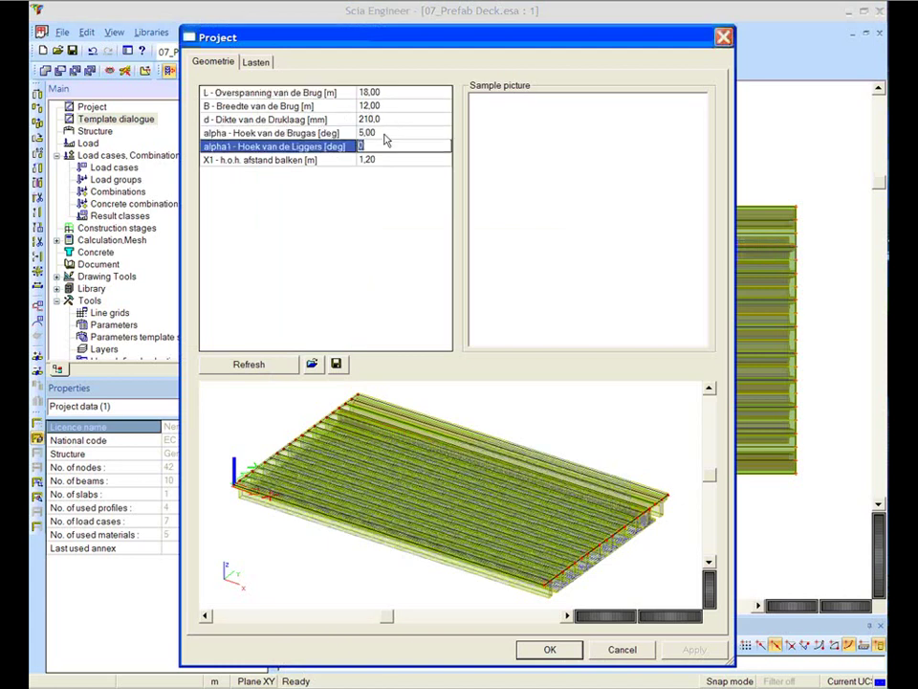
type("5")
key("Return")
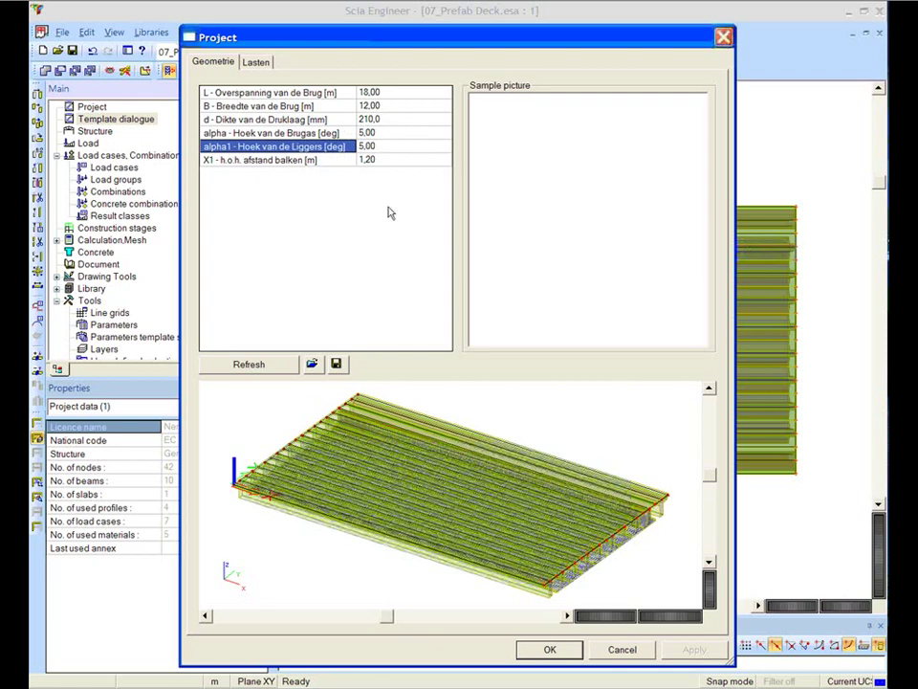
left_click(552, 648)
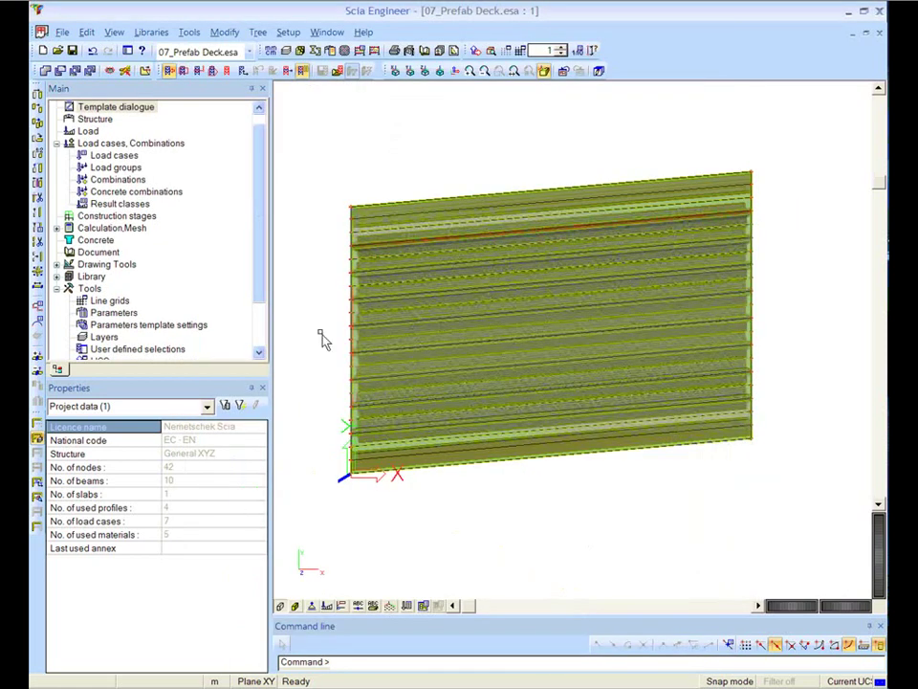
scroll(259, 268, "up", 1)
left_click(147, 122)
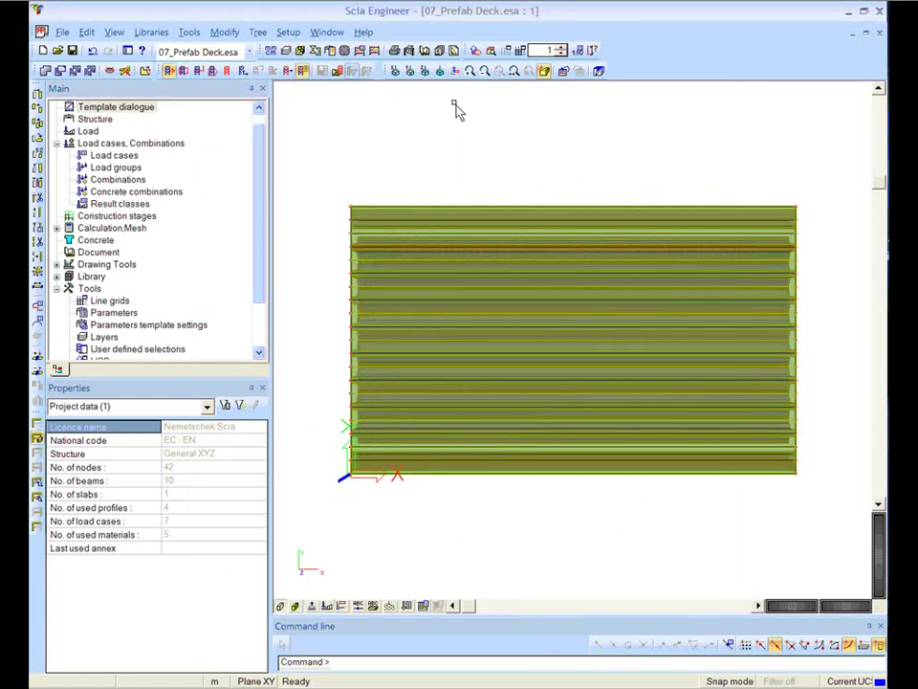
left_click(440, 71)
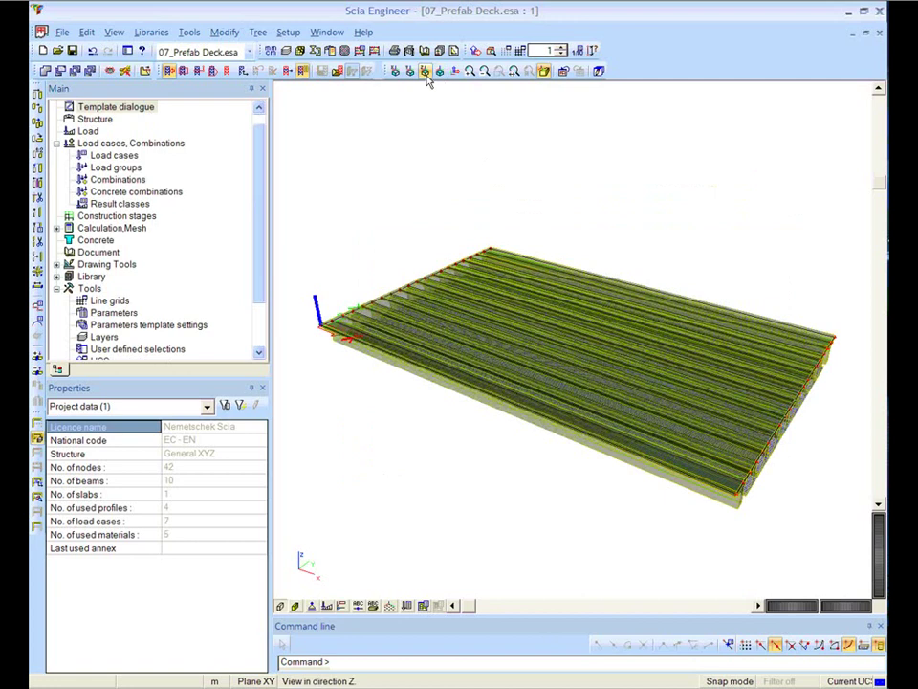
left_click(125, 216)
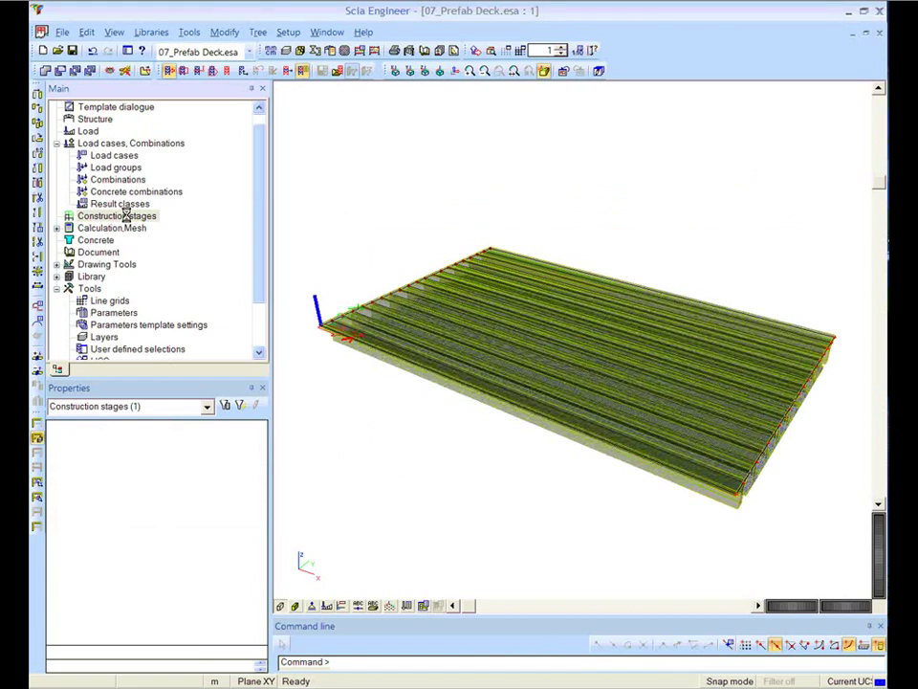
double_click(125, 216)
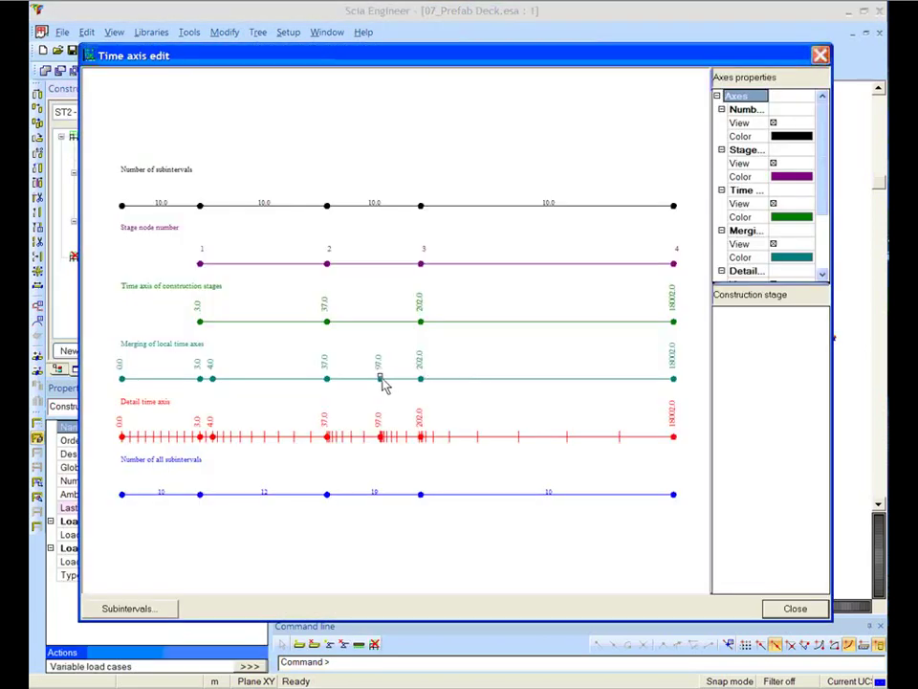
left_click(795, 609)
right_click_drag(776, 500, 733, 488, "ctrl")
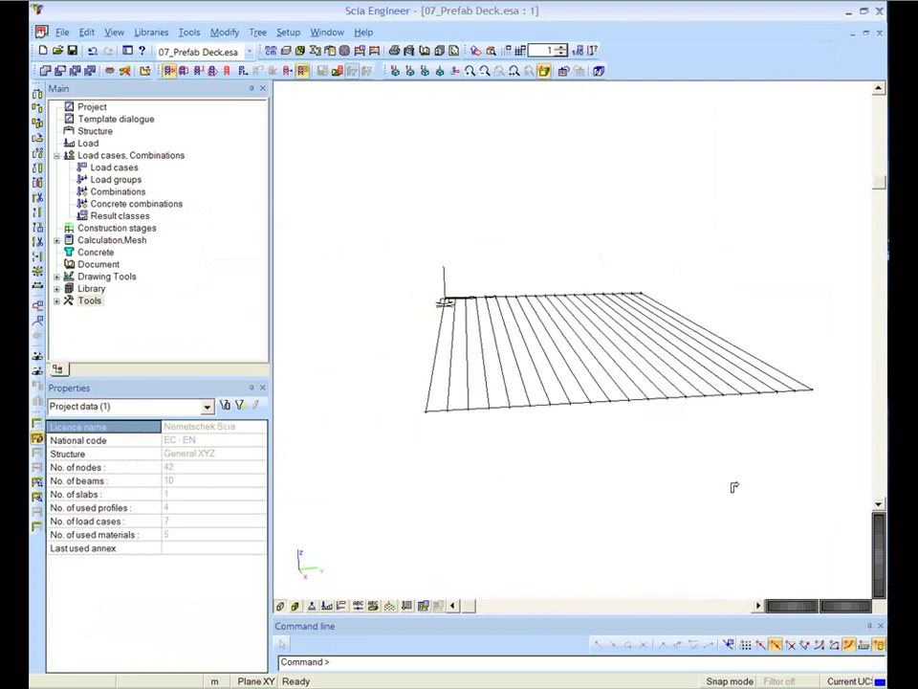
right_click_drag(734, 487, 588, 347, "ctrl")
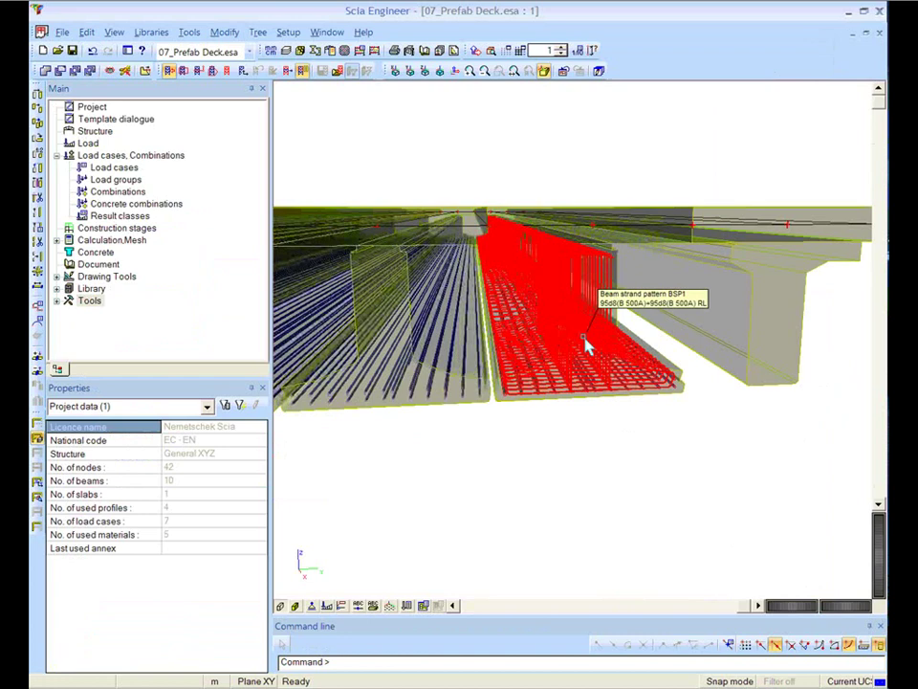
scroll(588, 348, "up", 5)
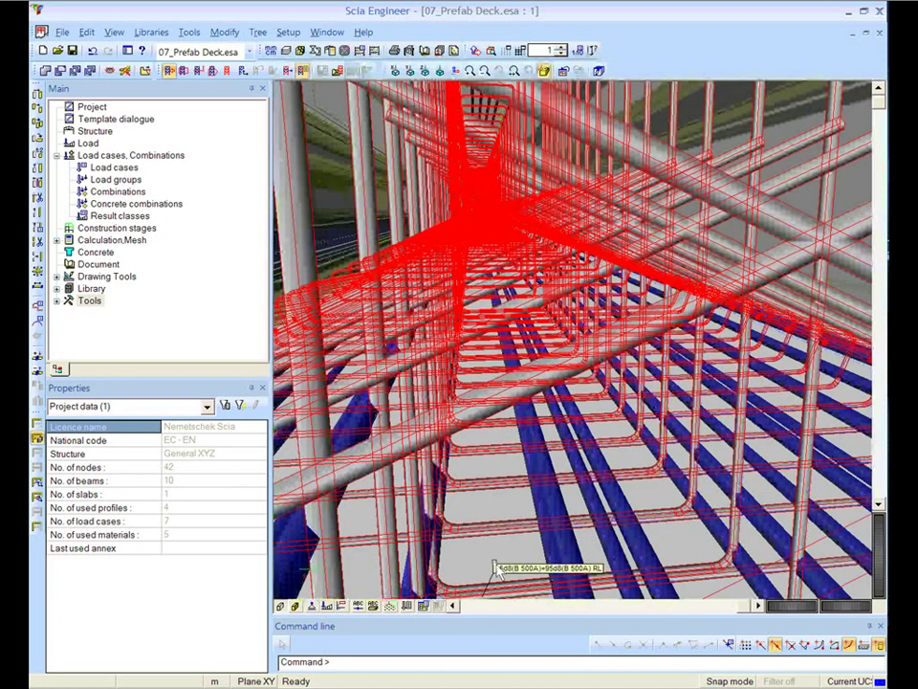
scroll(497, 569, "down", 5)
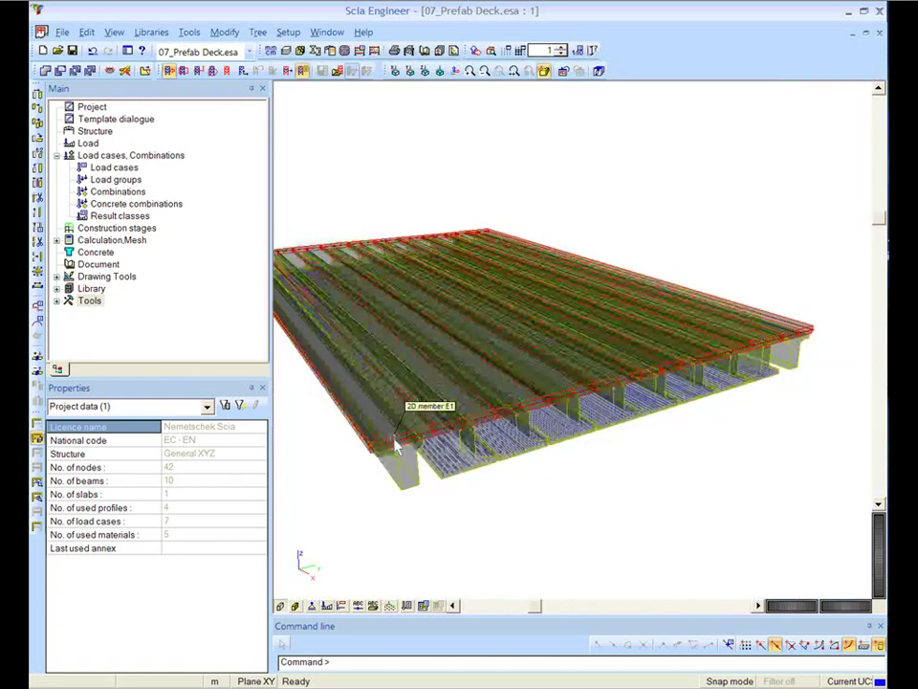
left_click(346, 397)
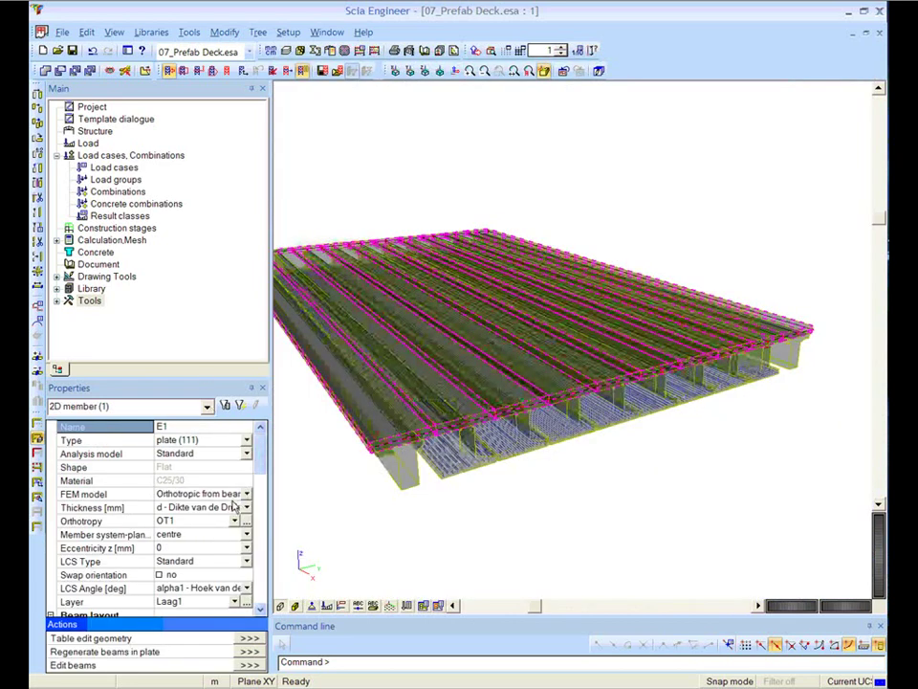
left_click(95, 521)
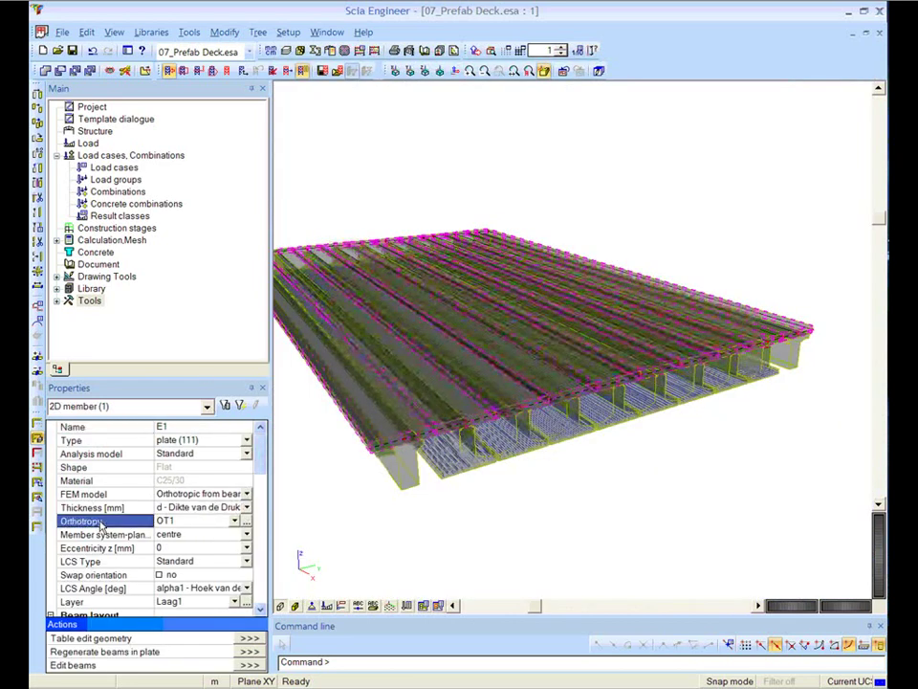
left_click(247, 522)
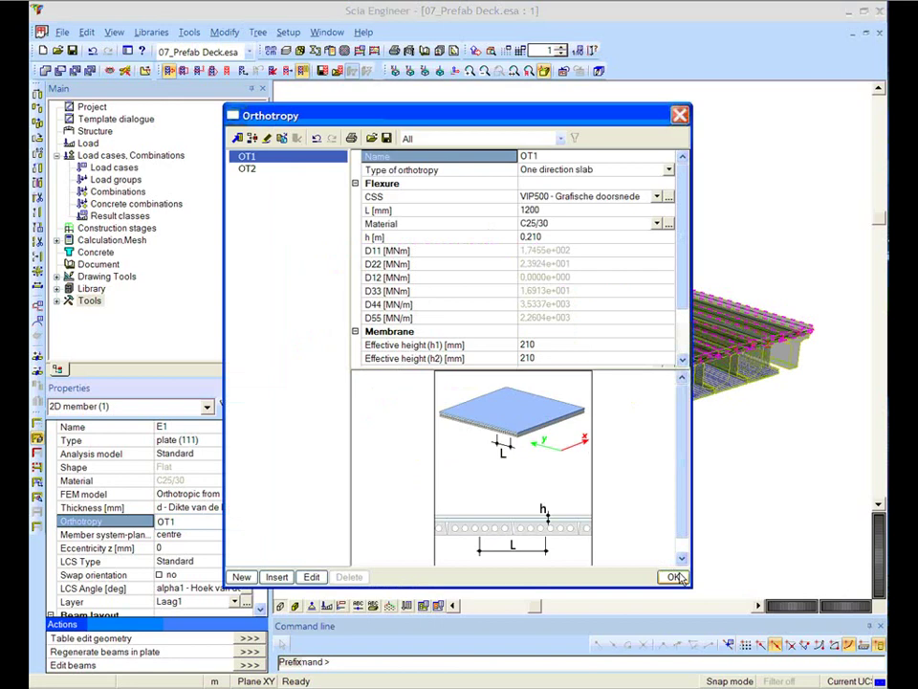
key("Escape")
Step: Run the linear FE calculation of the deck and open its Results tree
left_click(359, 50)
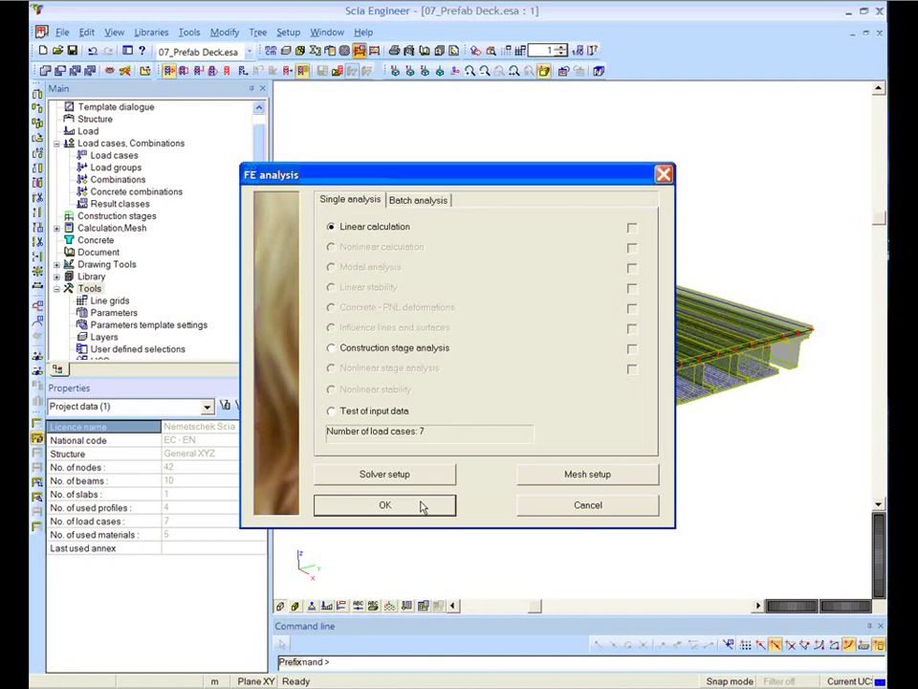
left_click(422, 507)
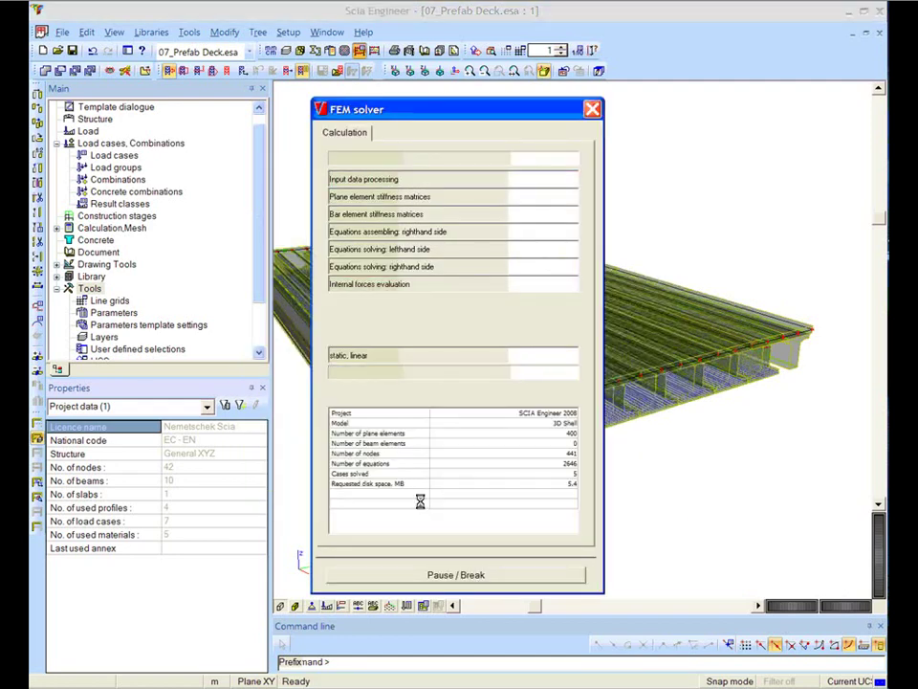
left_click(424, 411)
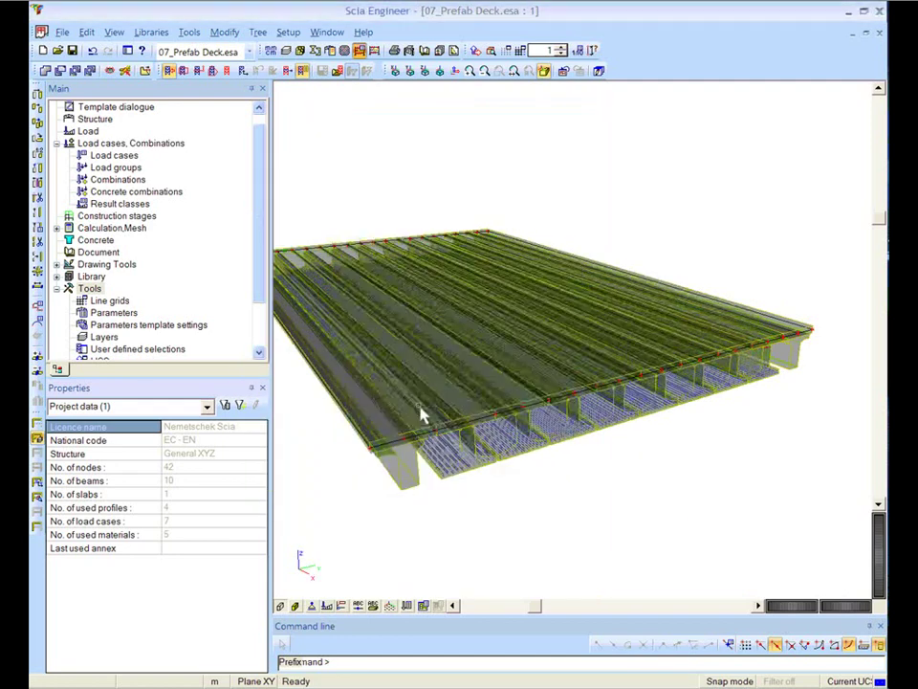
double_click(92, 250)
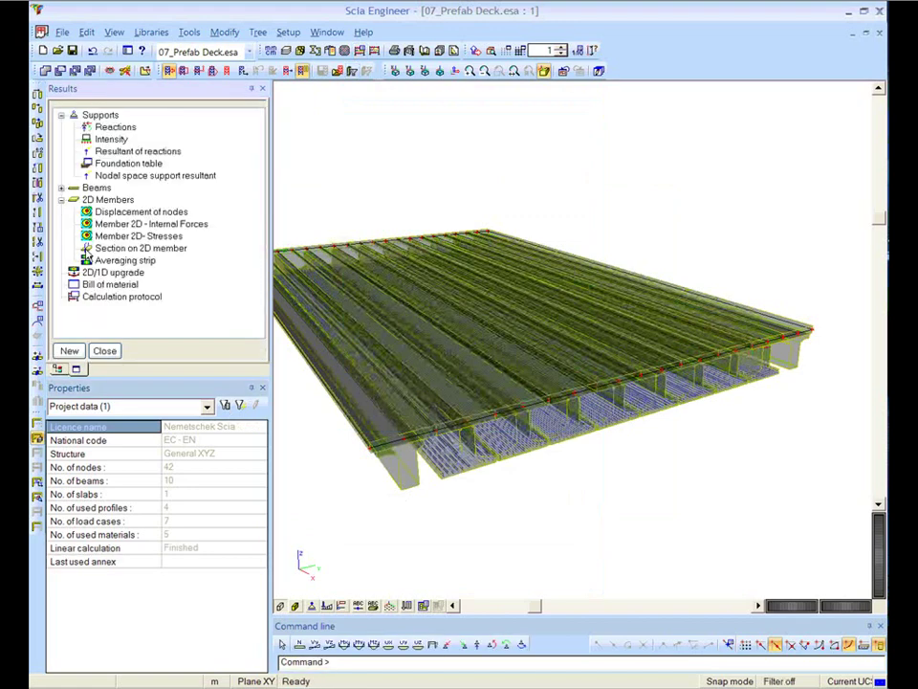
Step: Plot node displacements on the deformed deck for load case LLshort
left_click(123, 212)
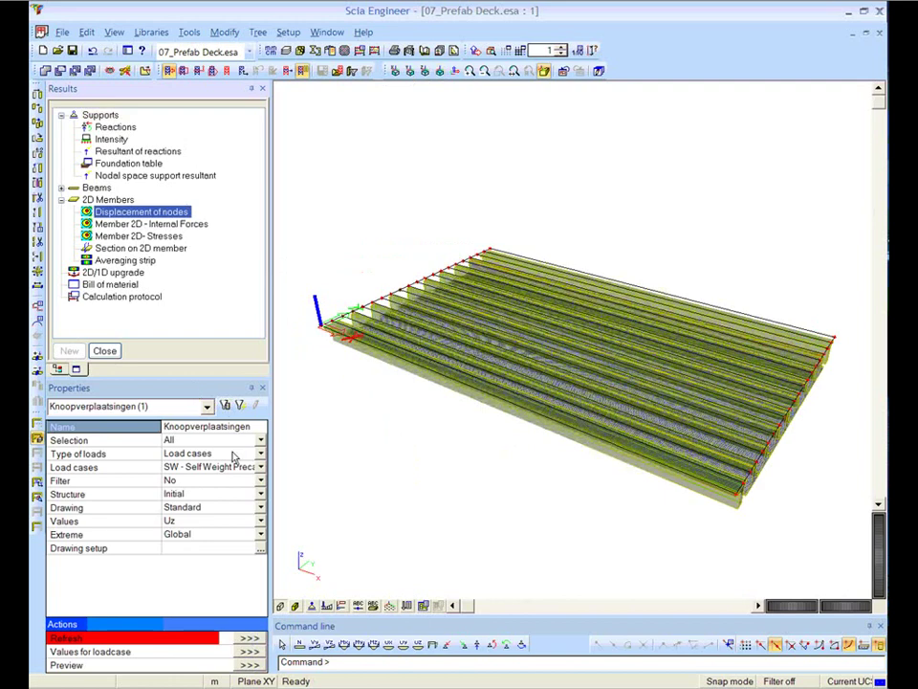
left_click(247, 638)
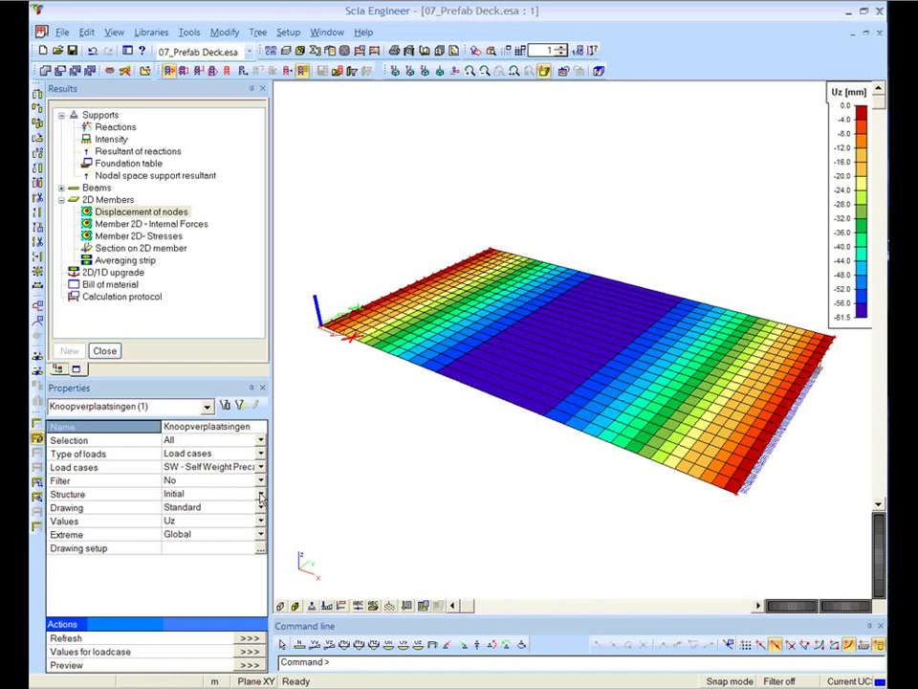
left_click(260, 493)
left_click(252, 521)
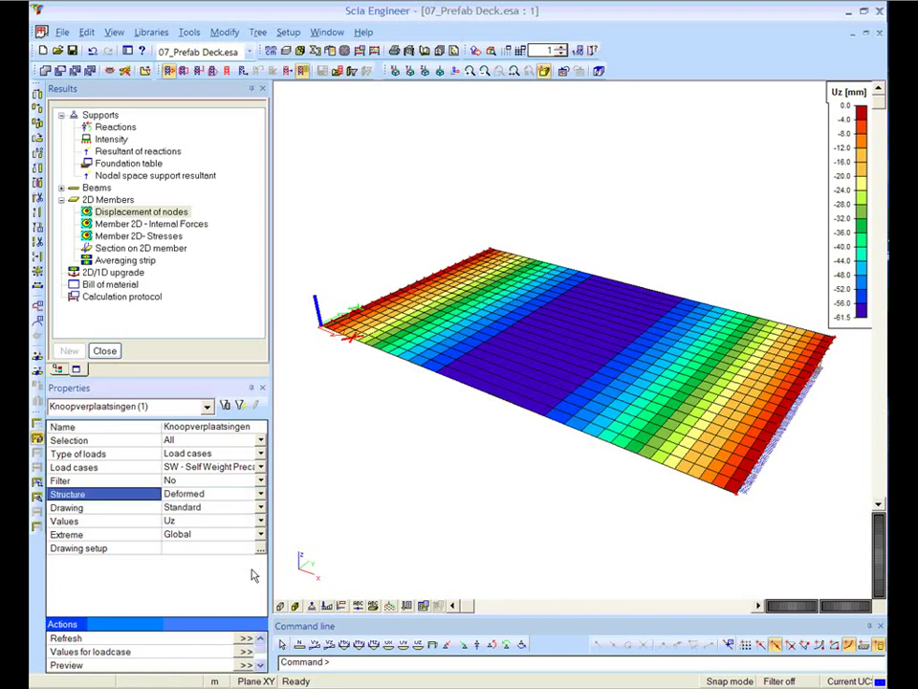
left_click(251, 639)
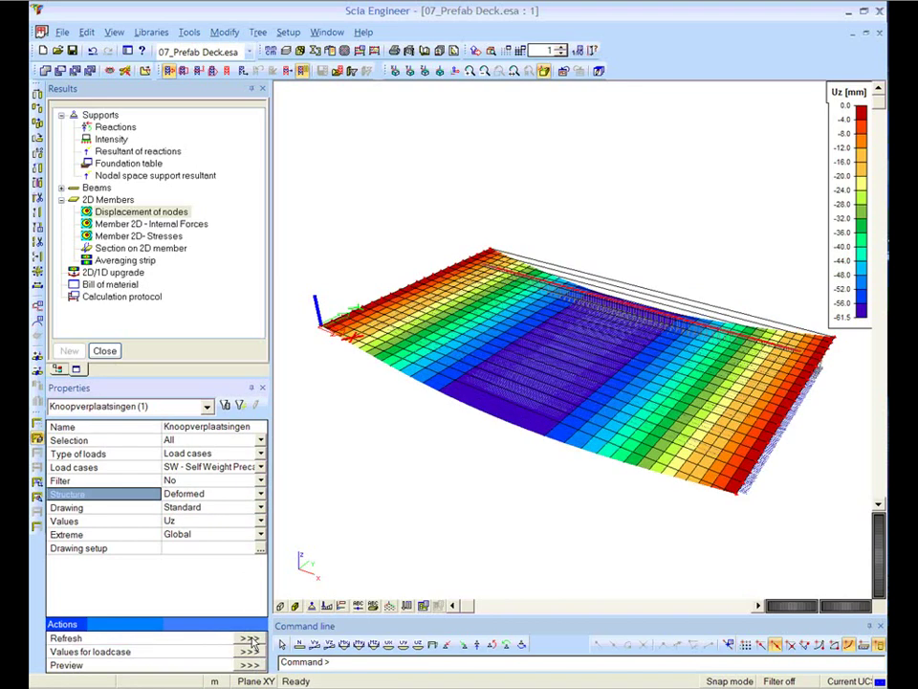
left_click(260, 467)
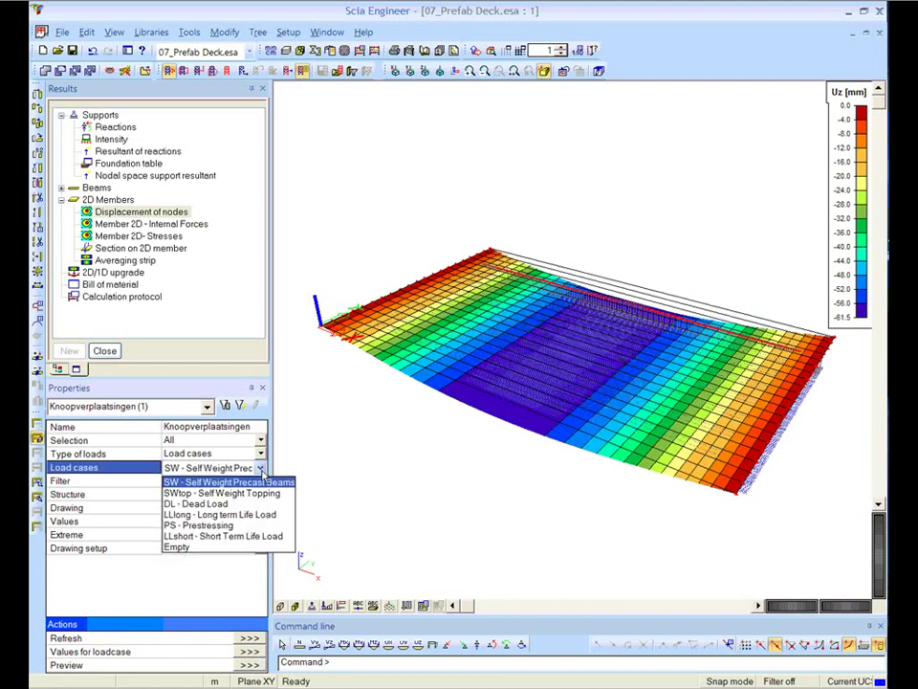
left_click(287, 534)
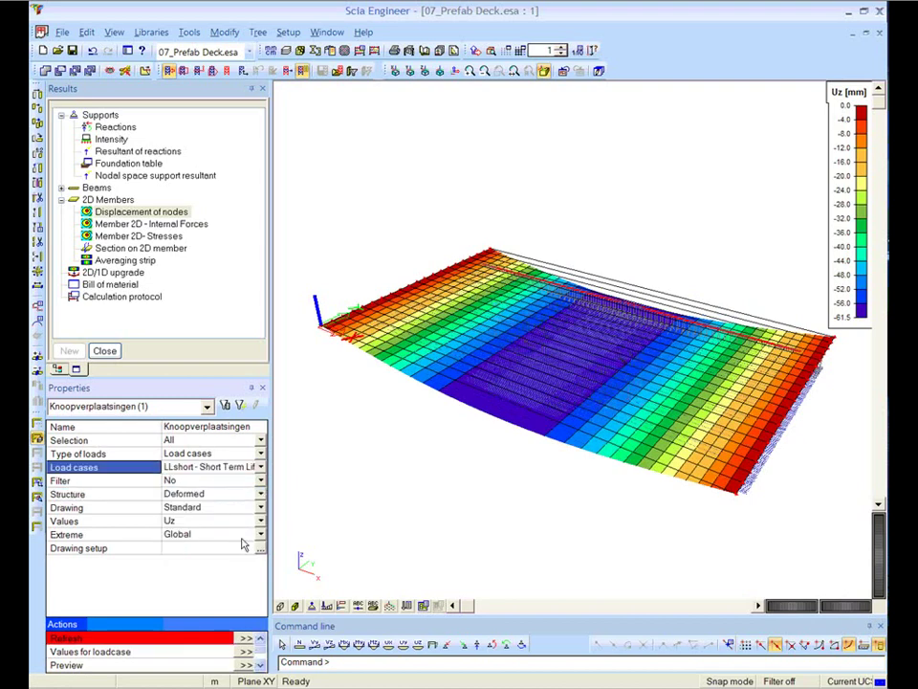
left_click(247, 639)
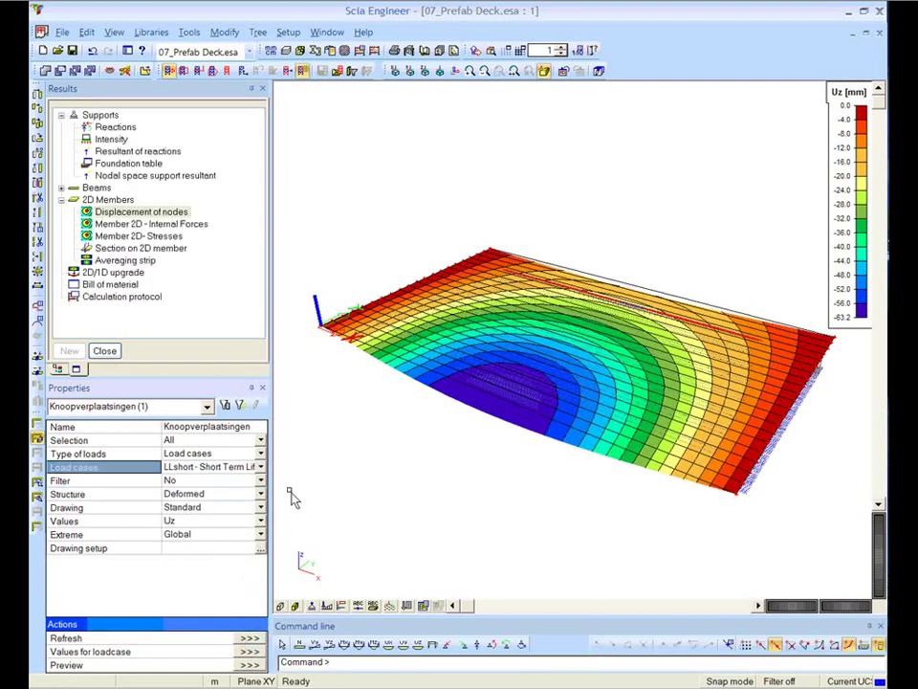
Step: Run the 2D/1D upgrade on the girder and export it as the 'beam for cheks' project
left_click(113, 273)
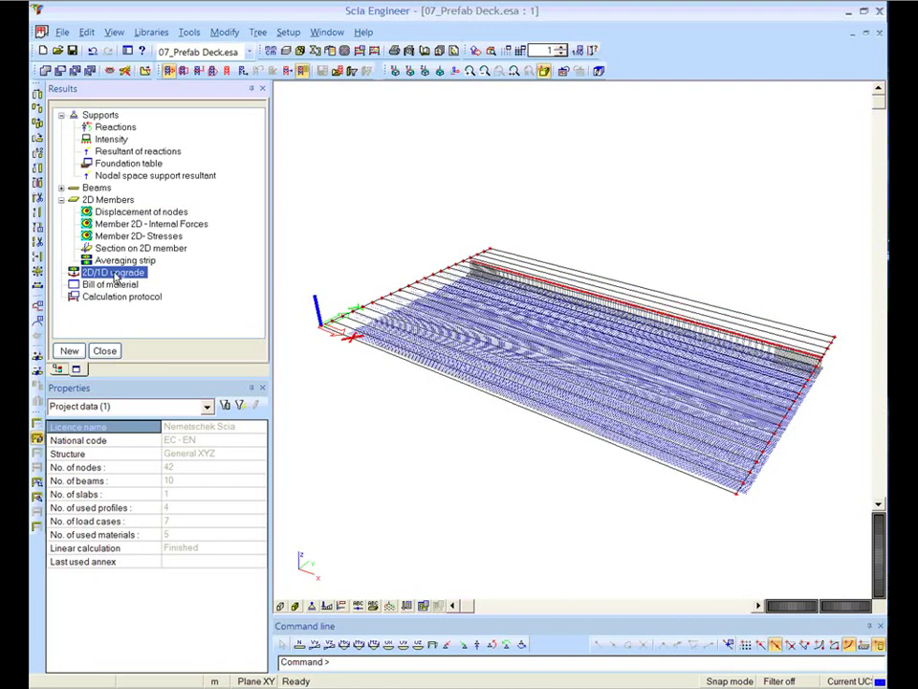
double_click(114, 274)
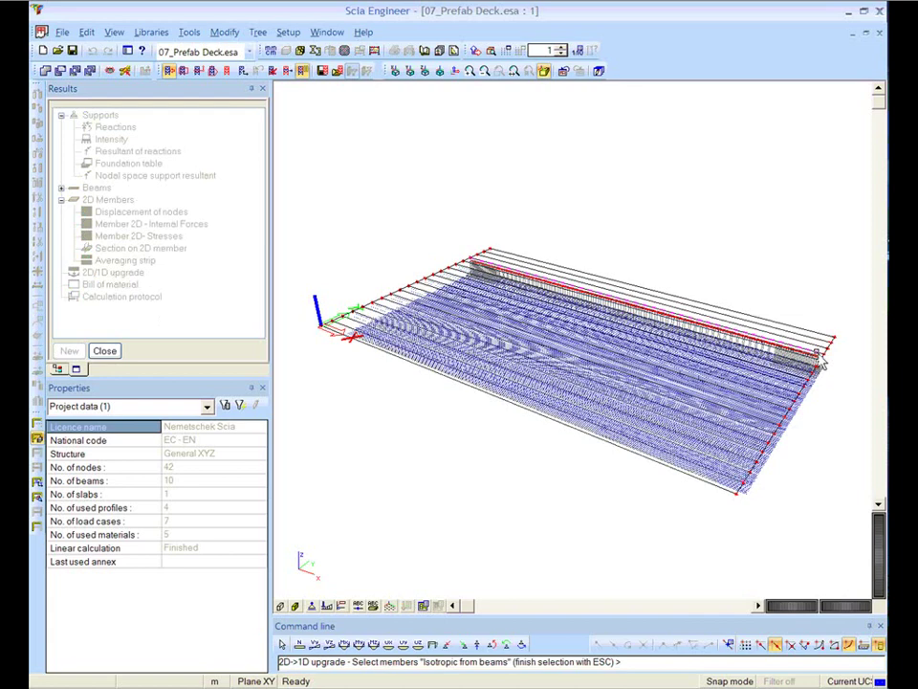
key("Escape")
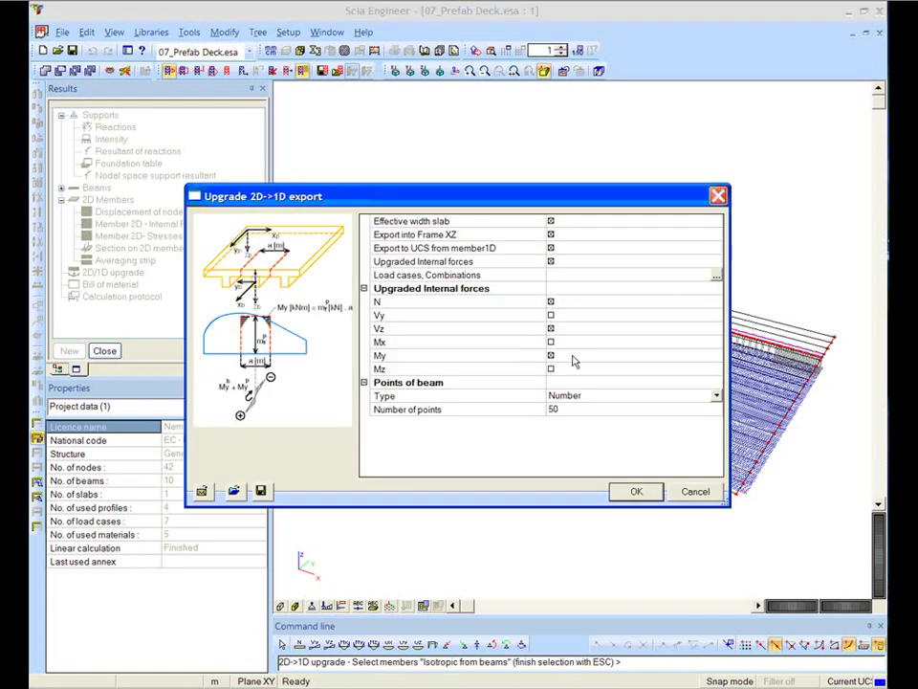
left_click(634, 492)
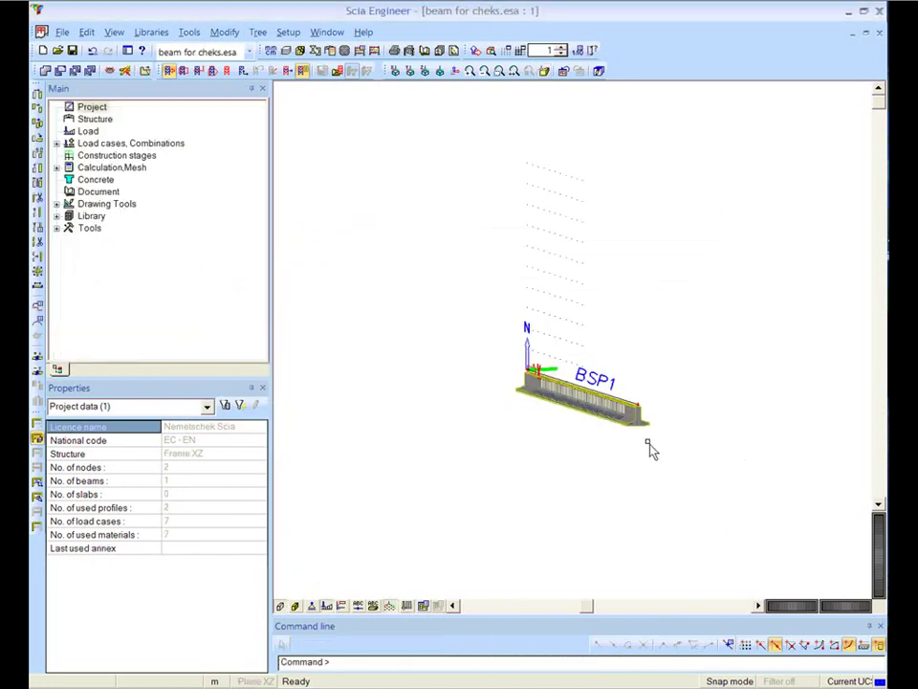
Step: Zoom into beam BSP1's reinforcement, check cross-section and axonometric views, then calculate it
scroll(652, 446, "up", 2)
scroll(647, 427, "up", 3)
scroll(525, 264, "up", 2)
scroll(525, 264, "up", 1)
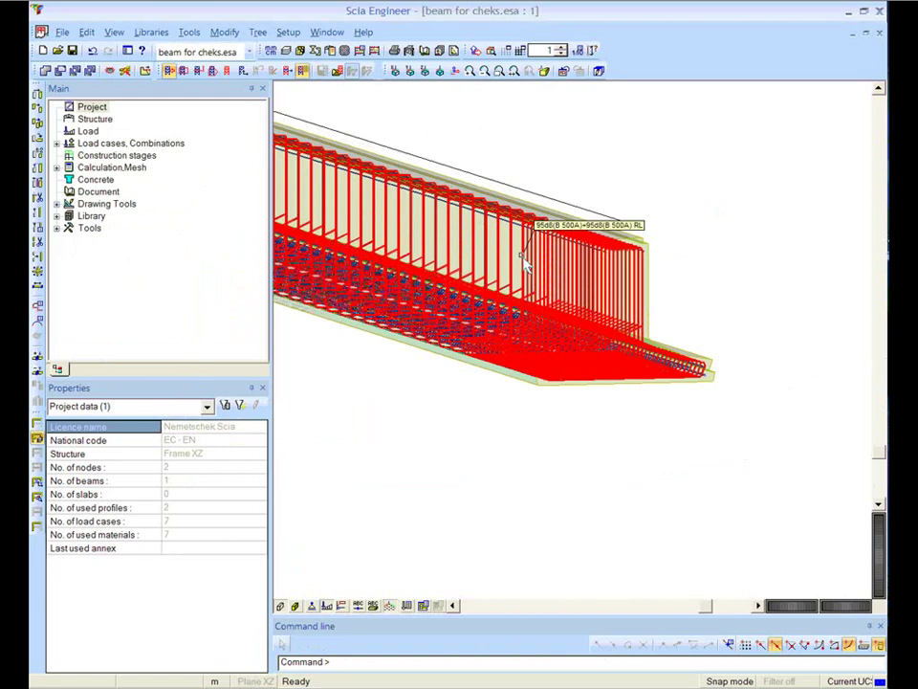
scroll(732, 461, "up", 2)
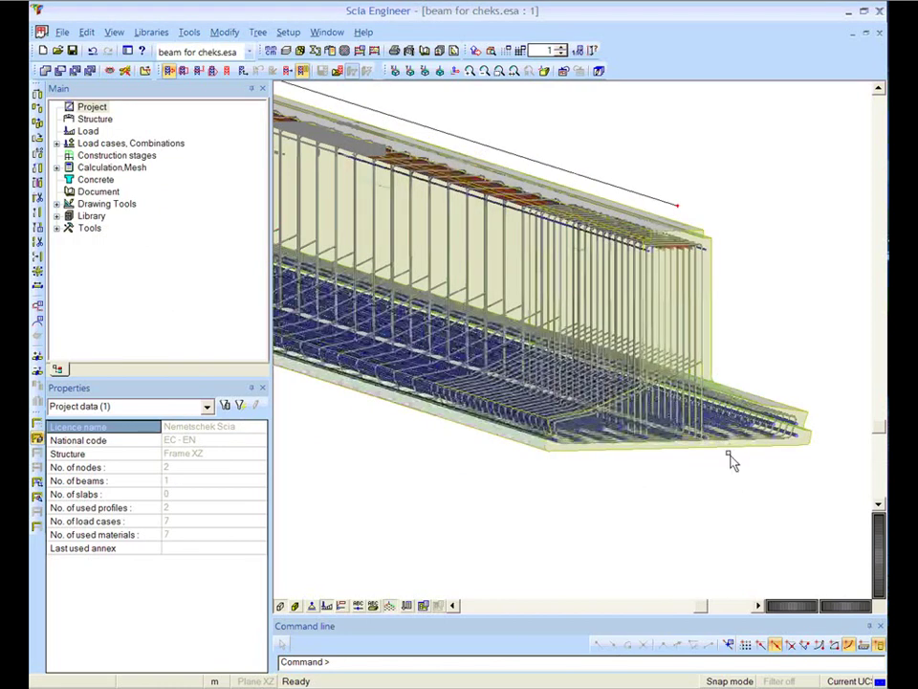
scroll(727, 471, "up", 1)
scroll(727, 476, "up", 2)
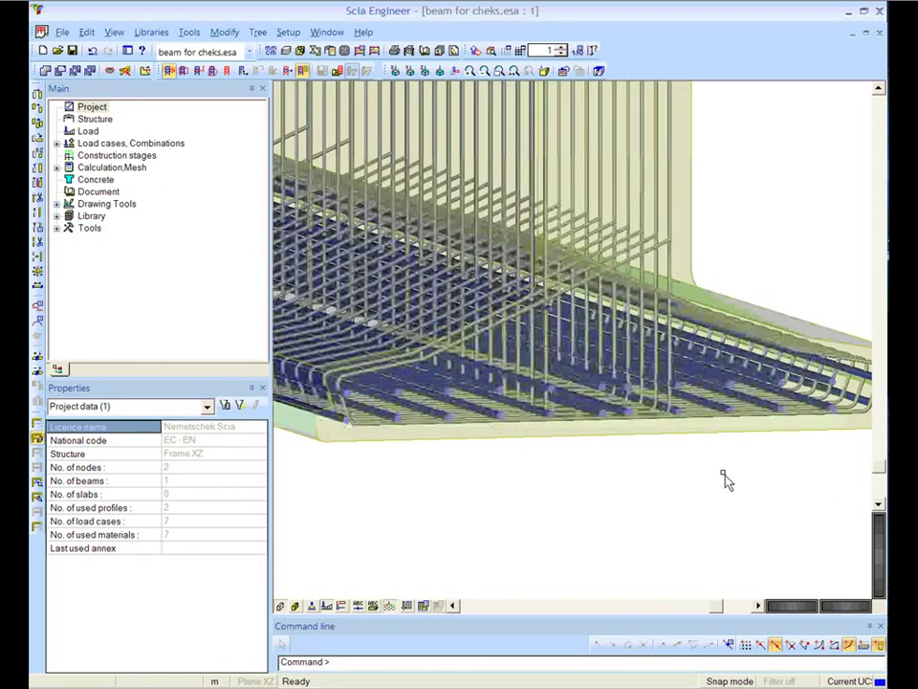
left_click(412, 73)
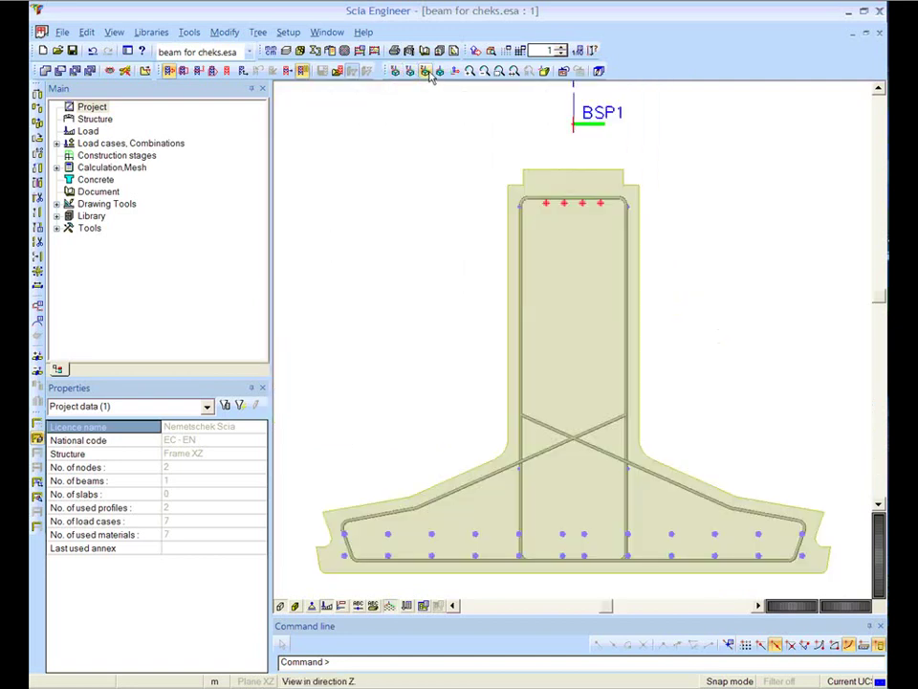
left_click(439, 72)
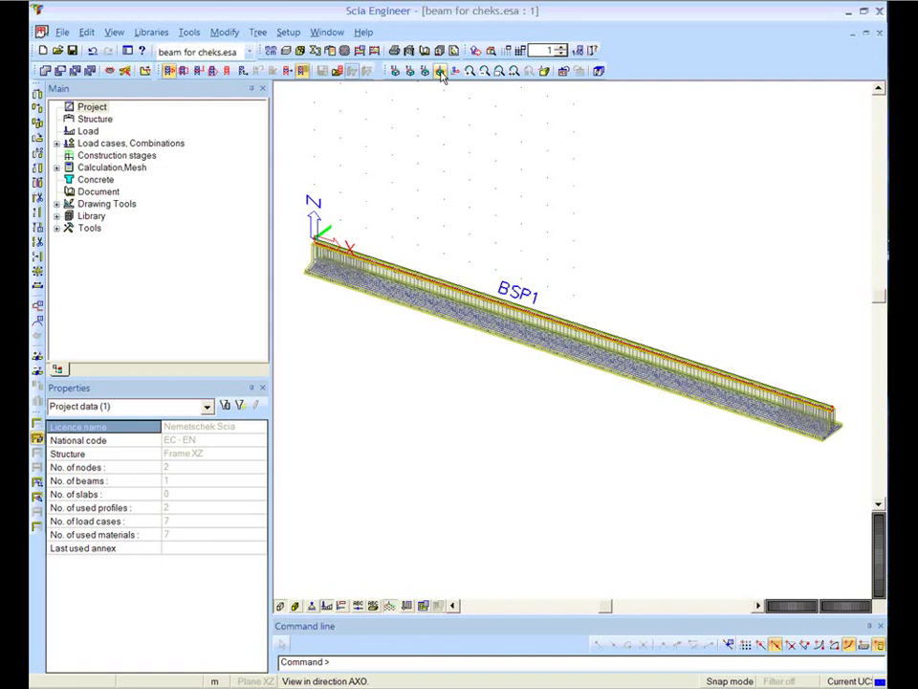
left_click(313, 602)
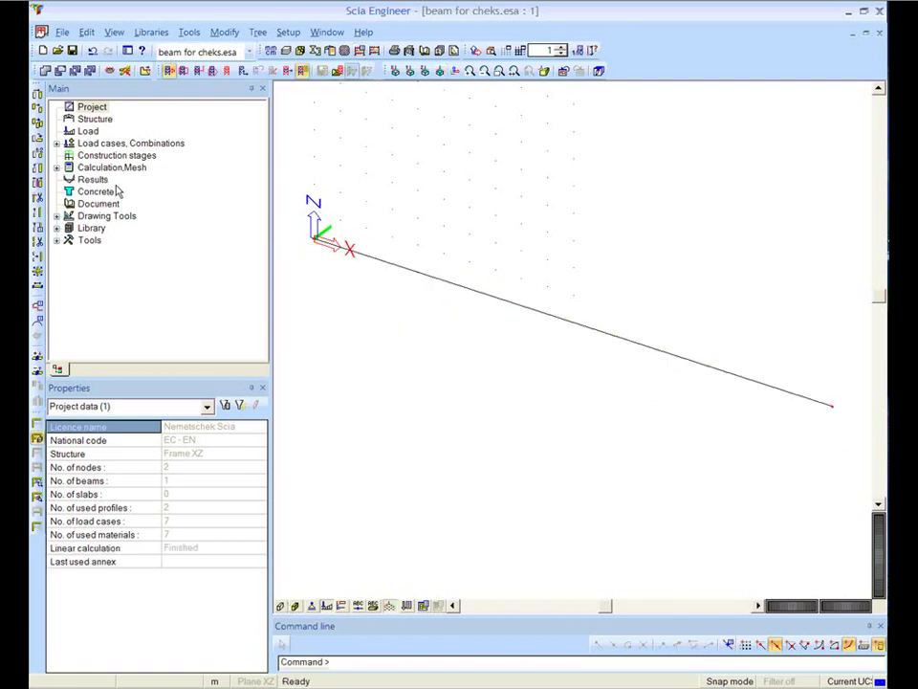
Step: Open the beam results and draw bending moments for the SWtop self-weight case
double_click(93, 180)
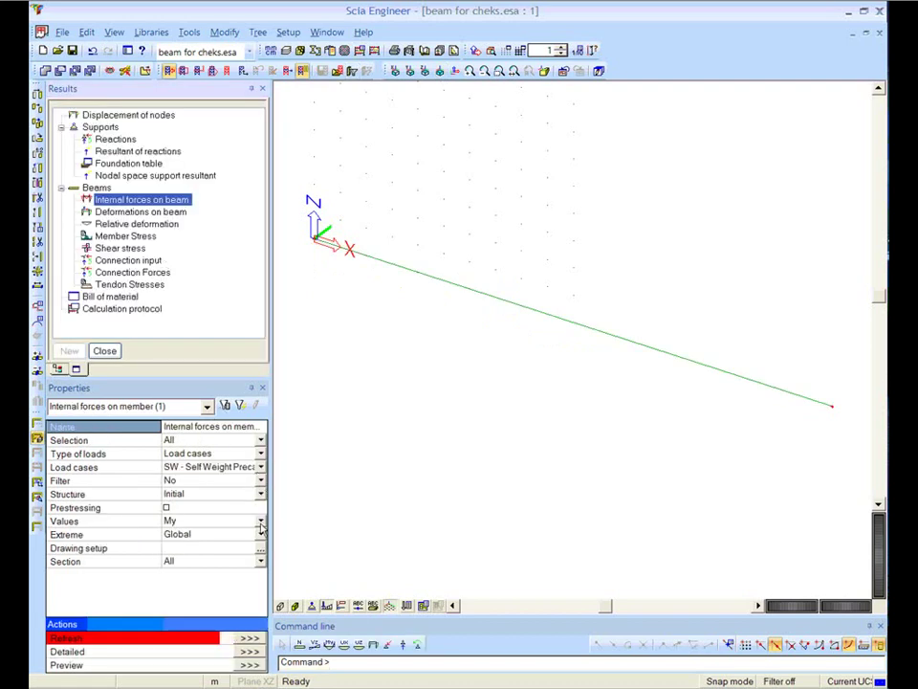
left_click(247, 637)
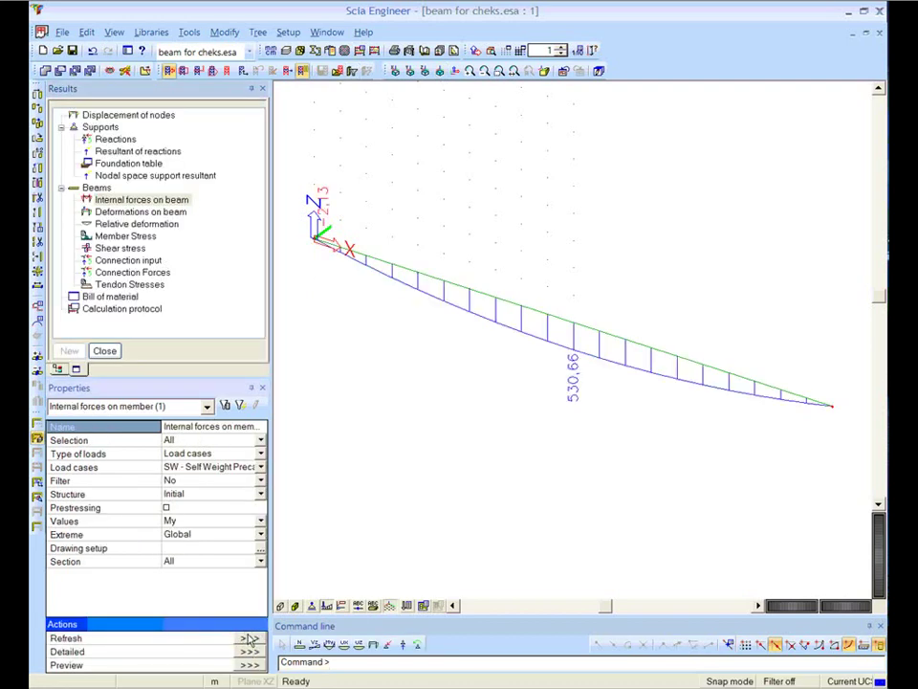
left_click(260, 467)
left_click(192, 492)
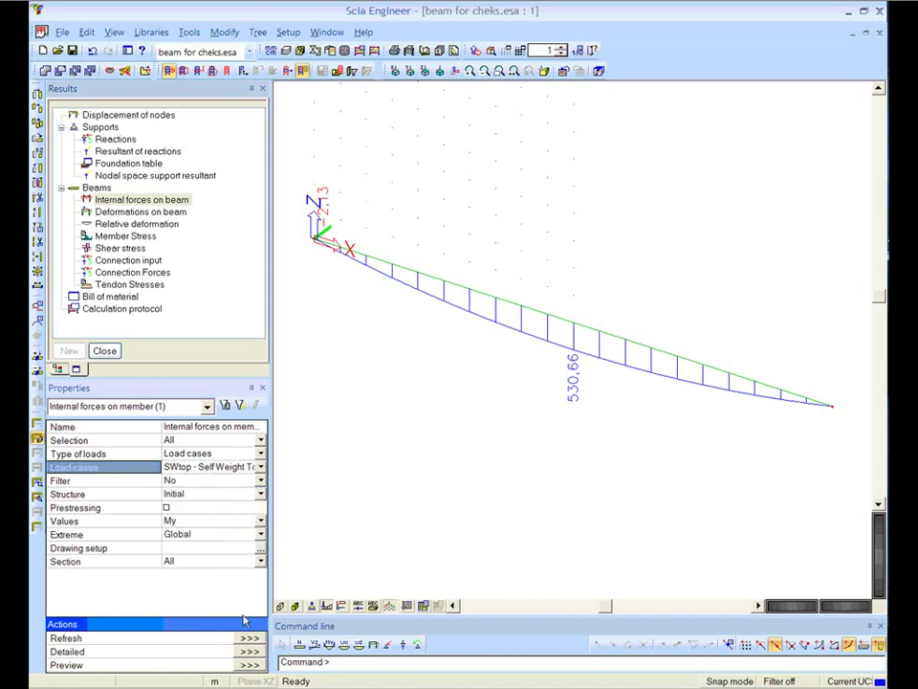
Step: Plot prestressing tendon stresses for tendon Streng28 alone, then go to Concrete
left_click(149, 286)
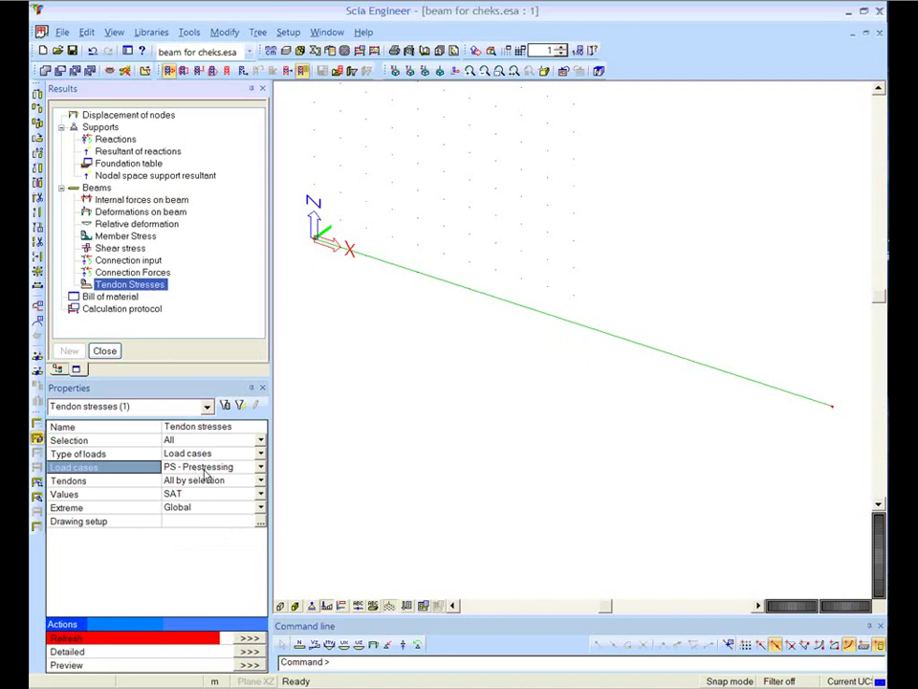
left_click(248, 641)
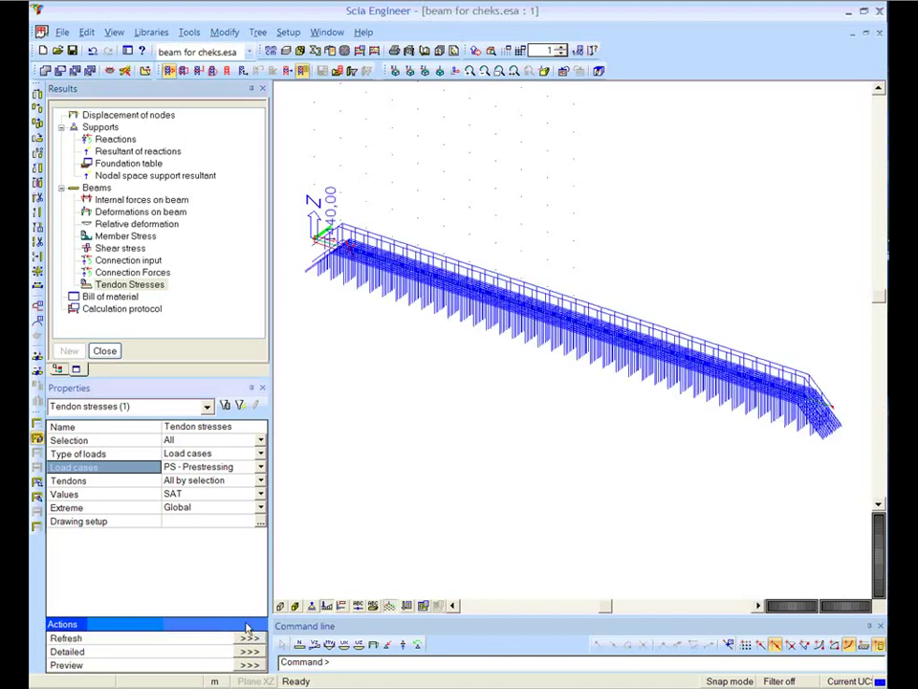
left_click(260, 480)
left_click(241, 468)
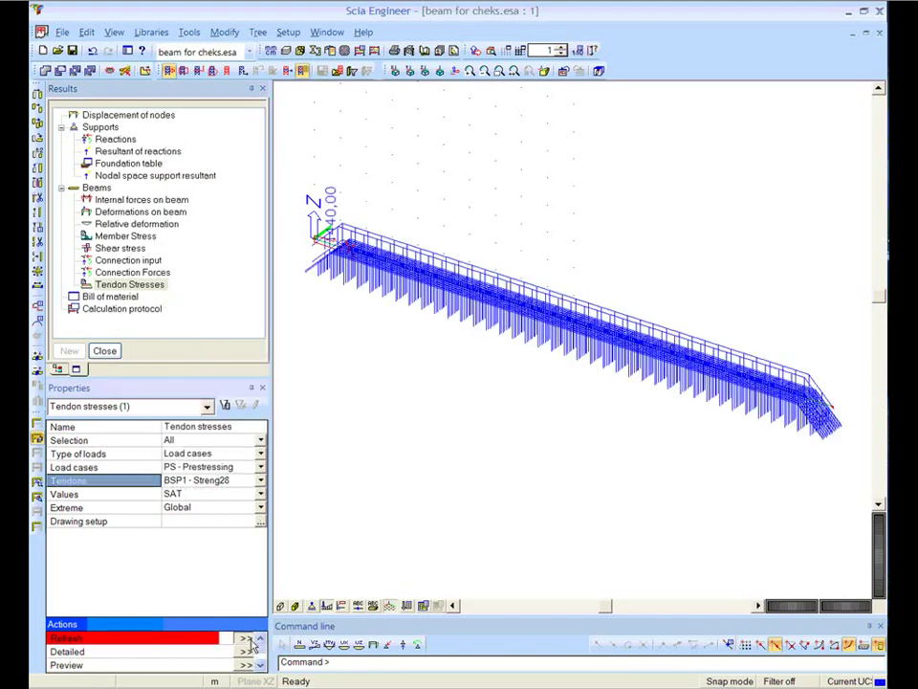
left_click(249, 641)
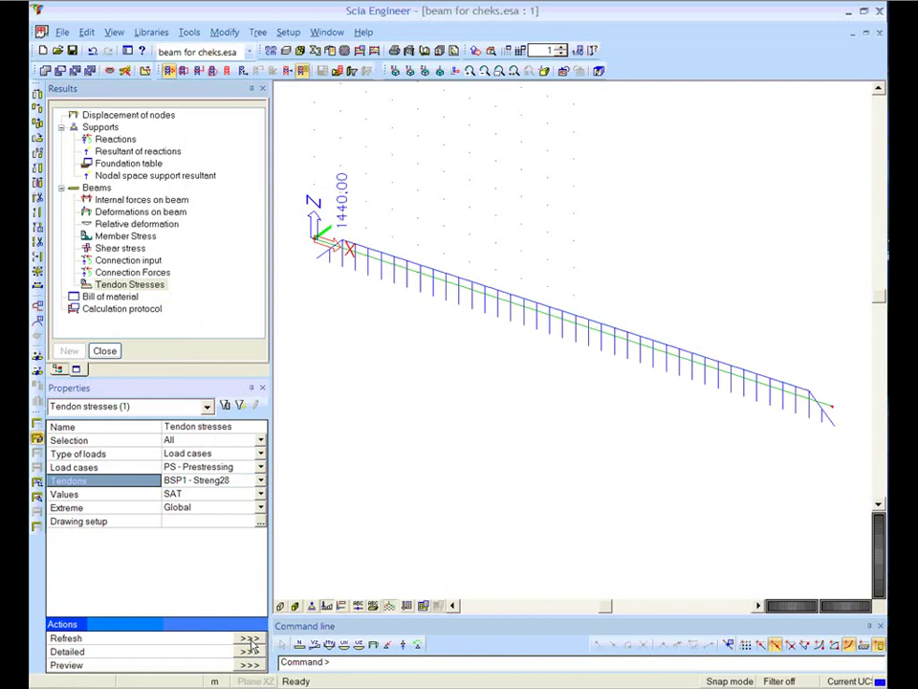
left_click(106, 351)
left_click(96, 192)
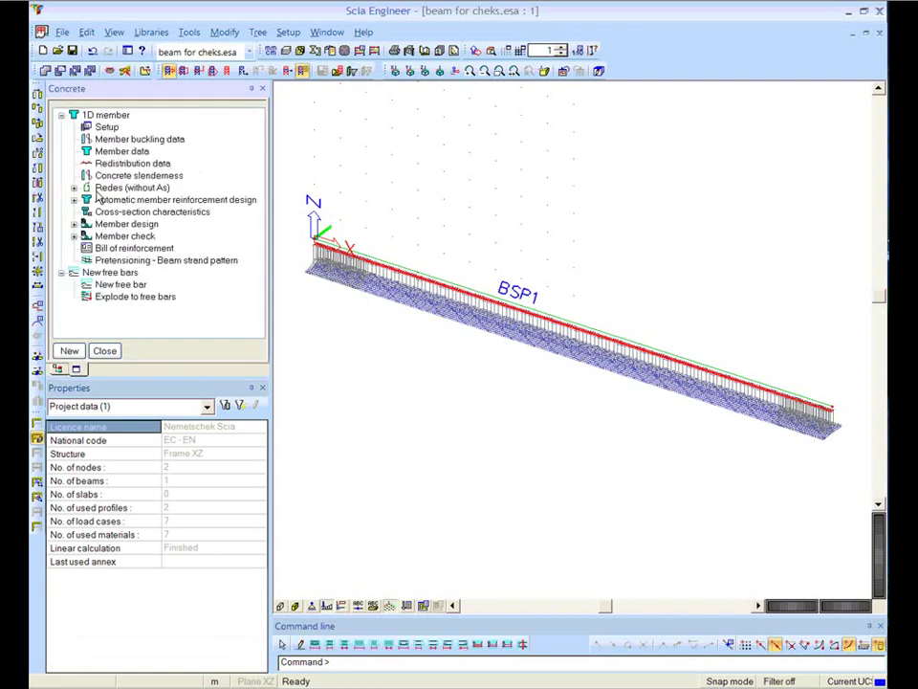
Step: Run Check of prestressing reinforcement and draw its results on beam BSP1
left_click(111, 236)
left_click(74, 235)
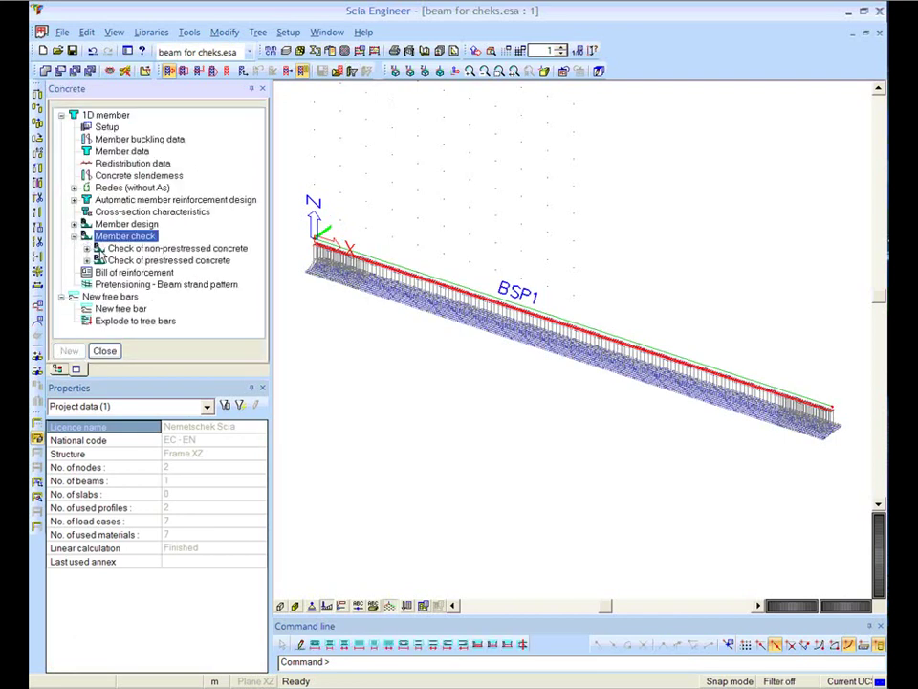
left_click(86, 260)
left_click(196, 308)
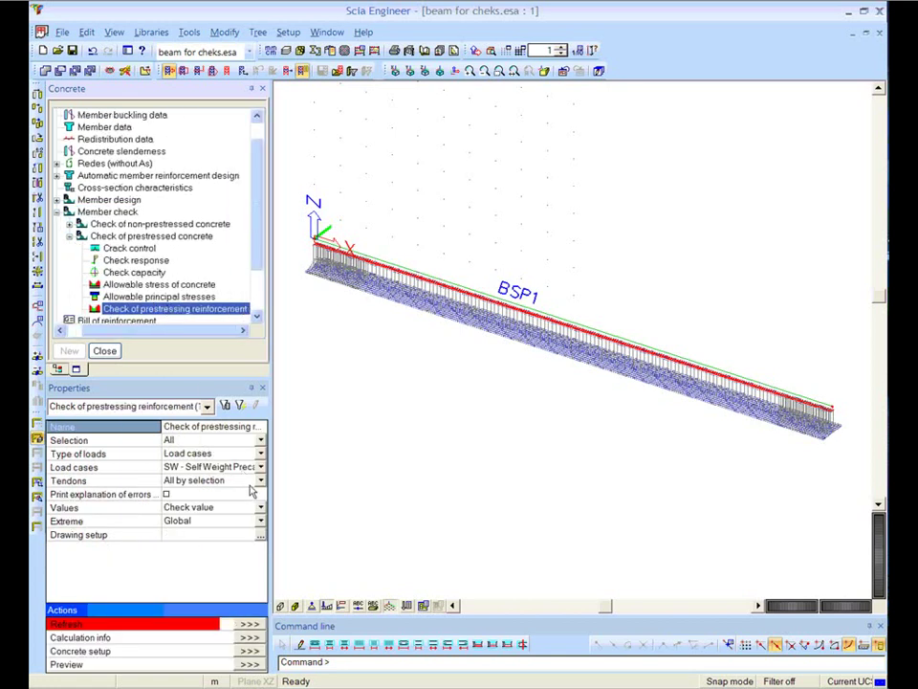
left_click(250, 625)
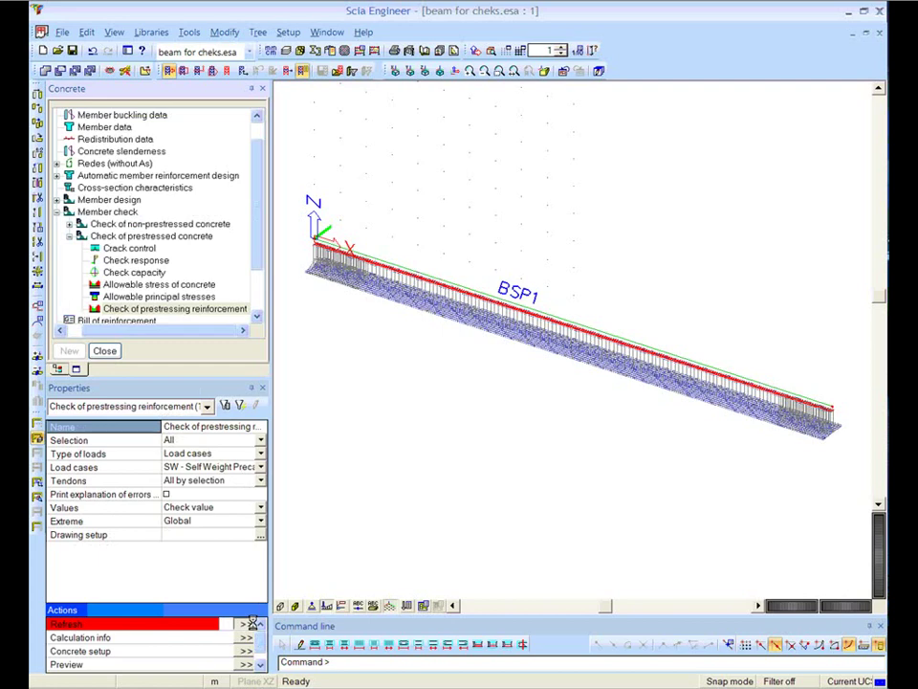
left_click(252, 623)
Step: Recalculate the prestressing check for tendon Streng27, then step to Streng19
left_click(211, 480)
left_click(260, 480)
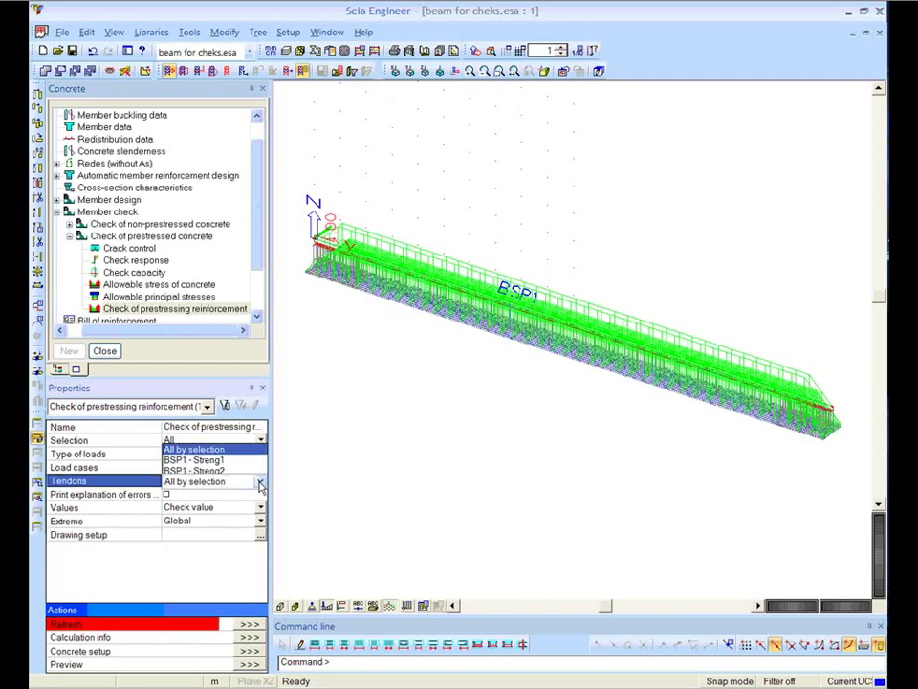
left_click(230, 463)
left_click(251, 625)
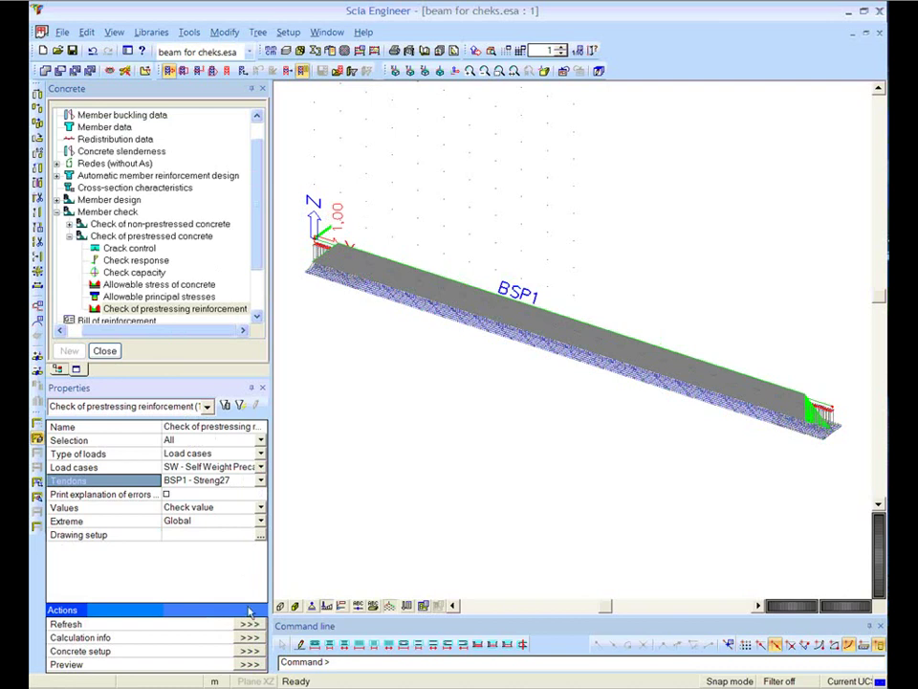
key("Down")
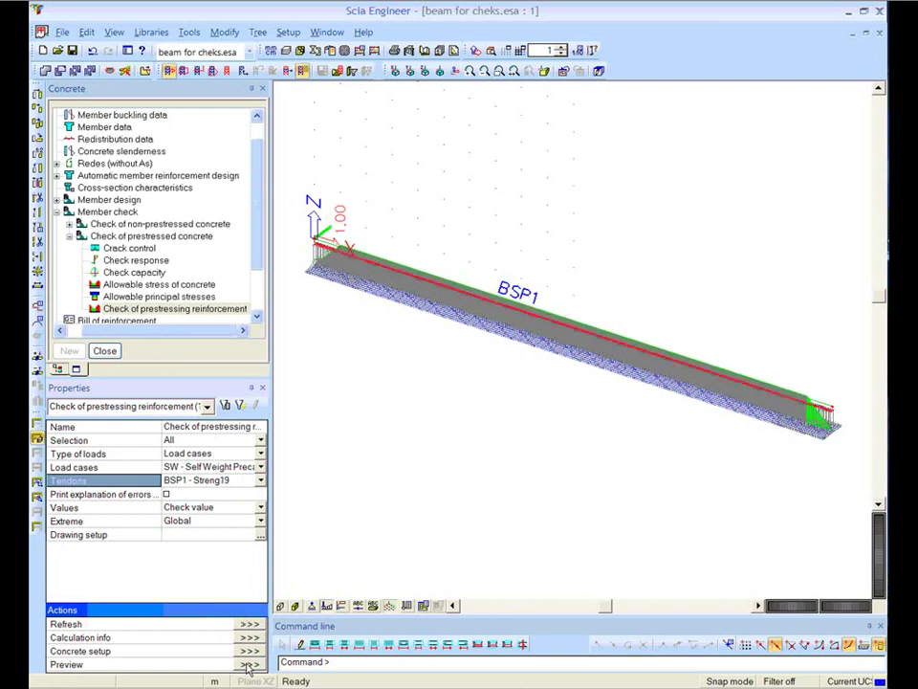
Step: Preview the prestressing check results table, then close the concrete tools
left_click(248, 664)
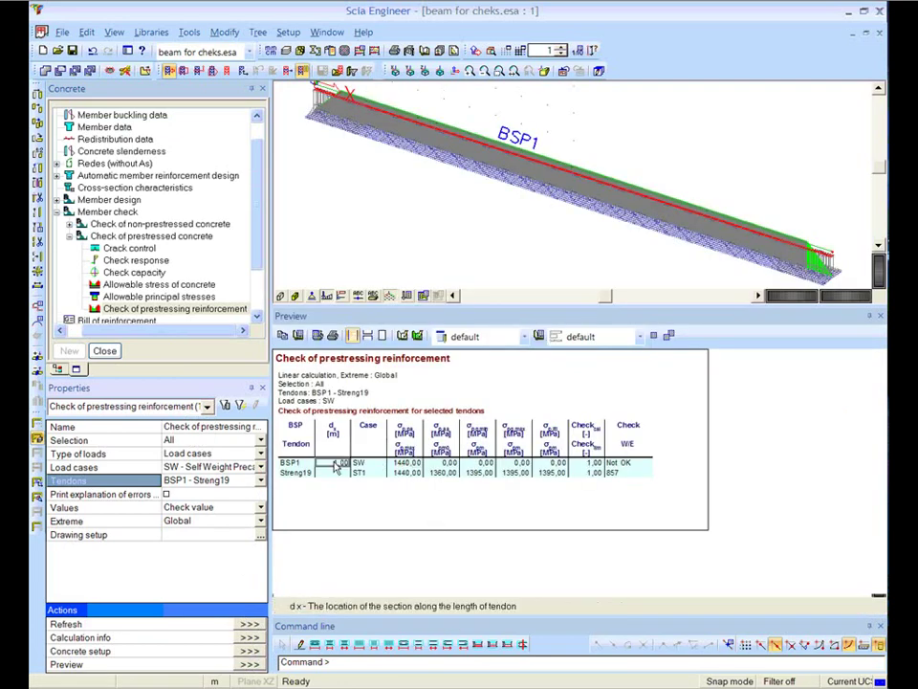
left_click_drag(551, 357, 549, 420)
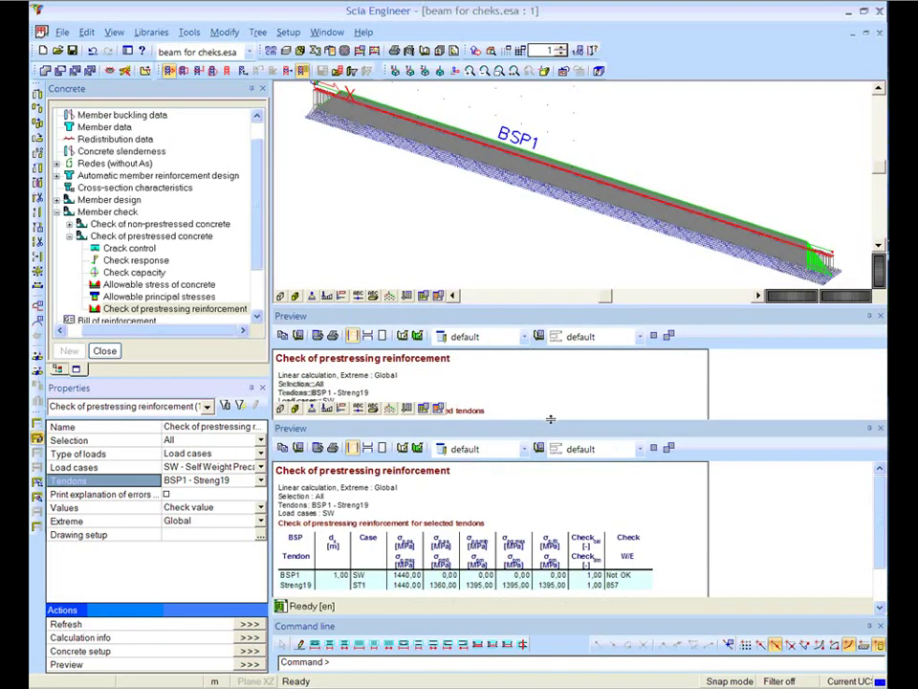
left_click(105, 350)
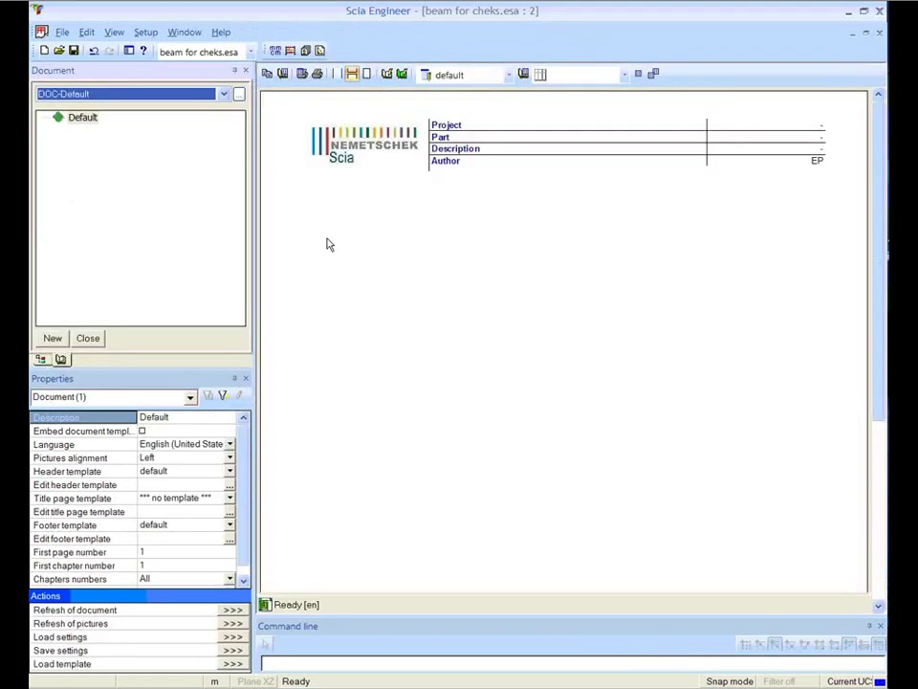
Step: Load the pretensioned beam.TDO template into the default report
left_click(82, 117)
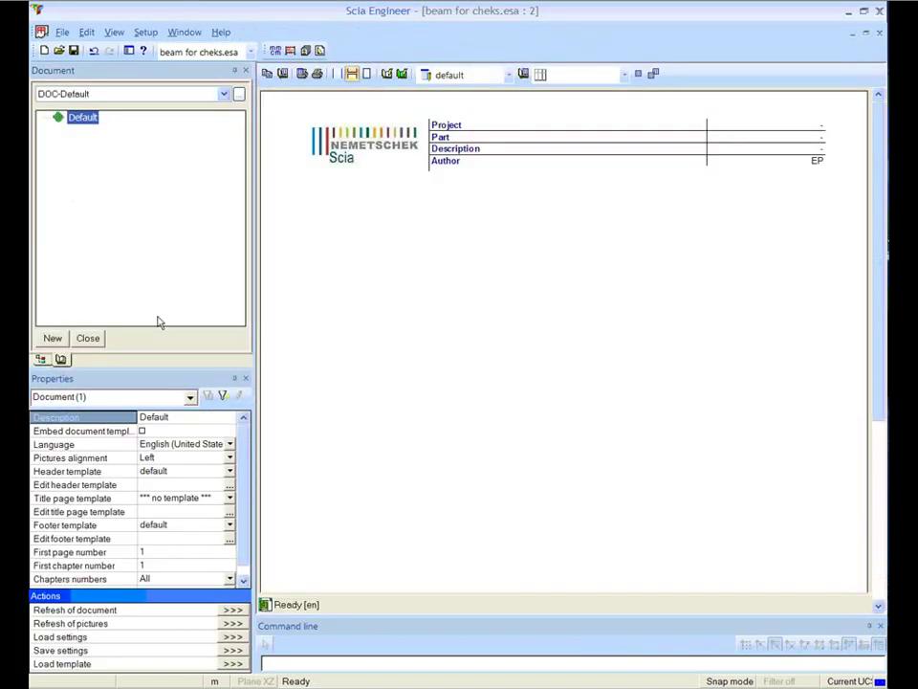
left_click(233, 663)
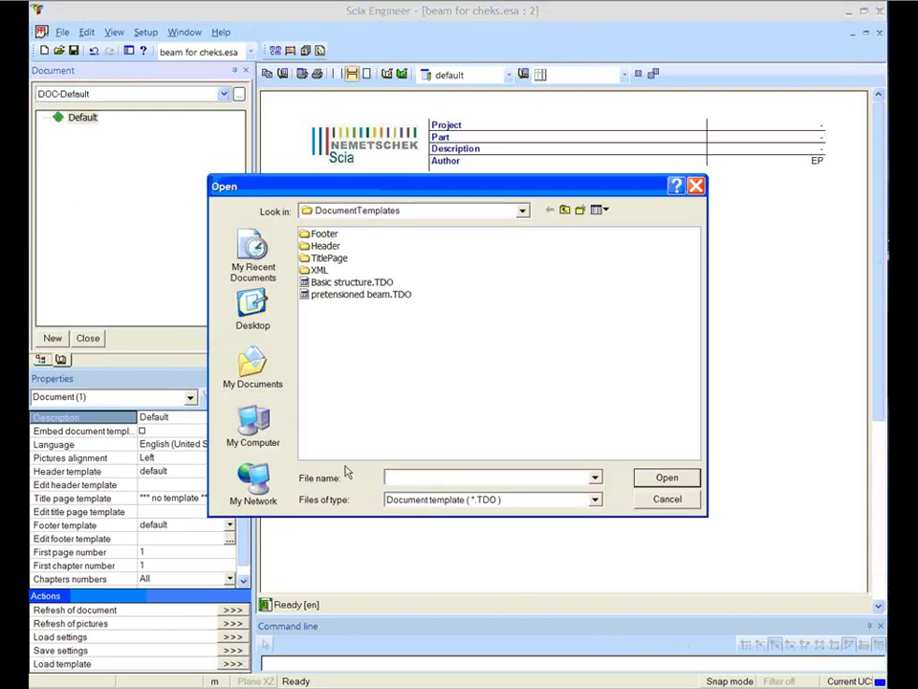
left_click(364, 295)
left_click(667, 478)
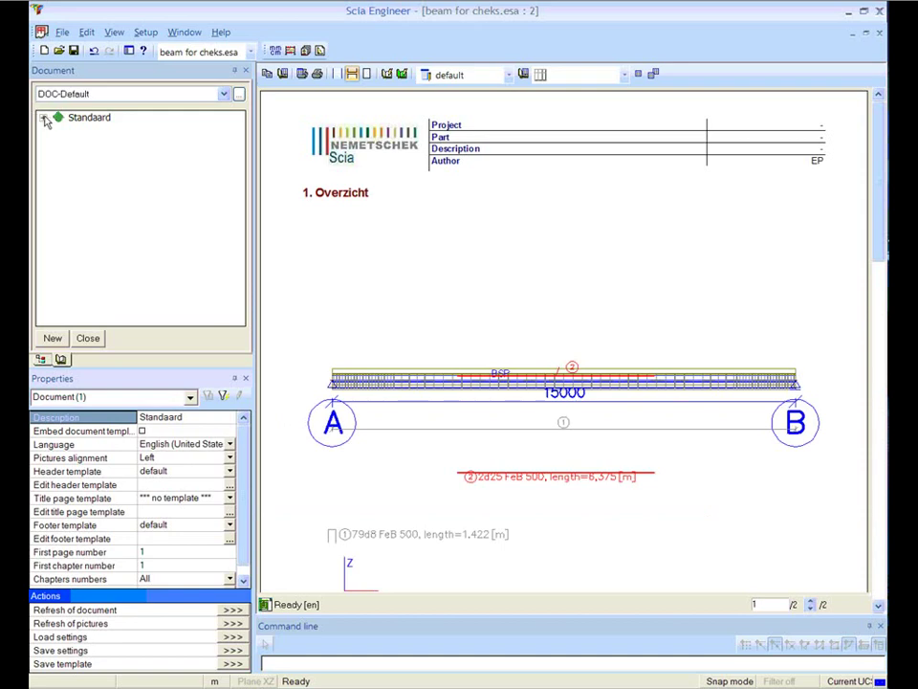
Step: Review the report chapters, including Overzicht and Load cases, and bring up the PDF export settings
left_click(42, 117)
left_click(88, 131)
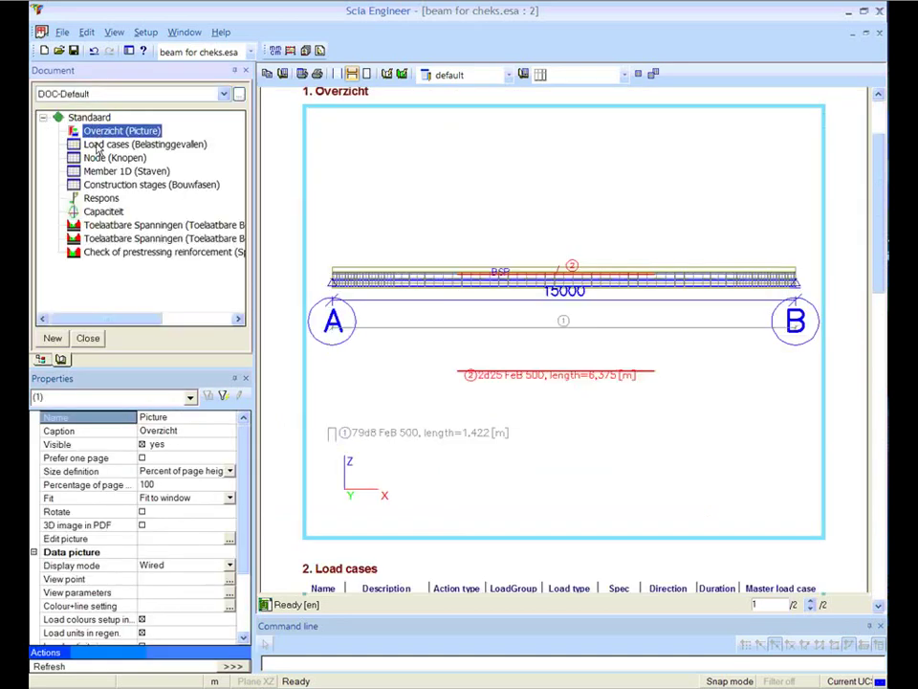
left_click(96, 144)
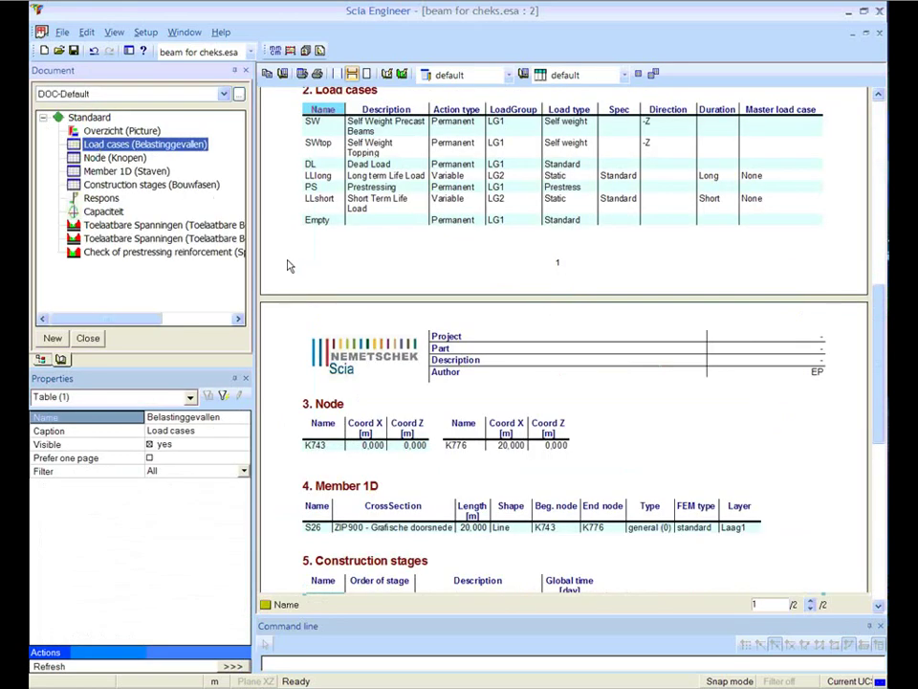
left_click(287, 266)
scroll(287, 266, "down", 1)
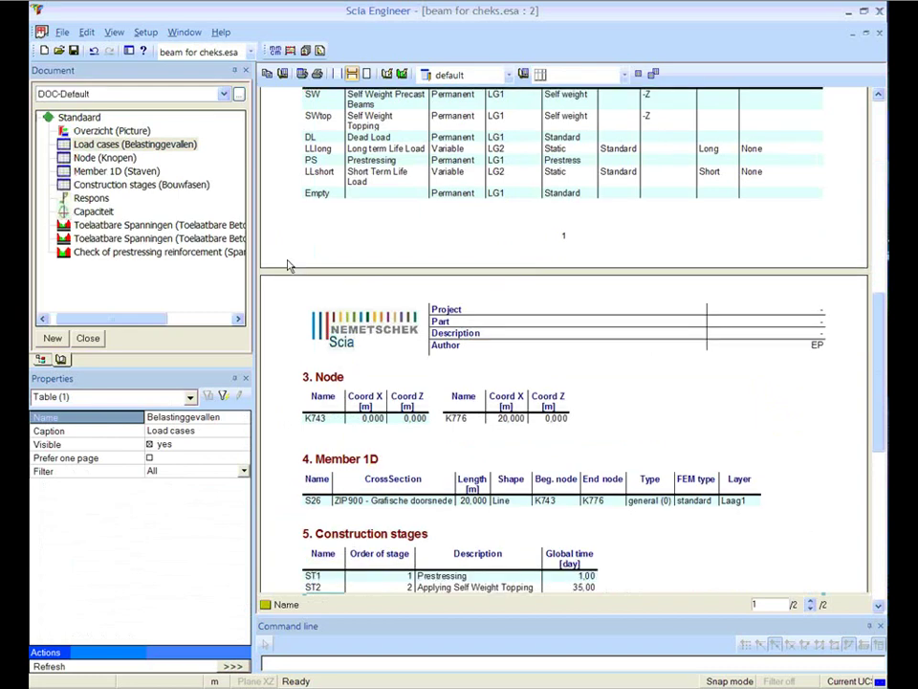
scroll(289, 266, "up", 3)
scroll(288, 265, "up", 2)
scroll(287, 265, "up", 3)
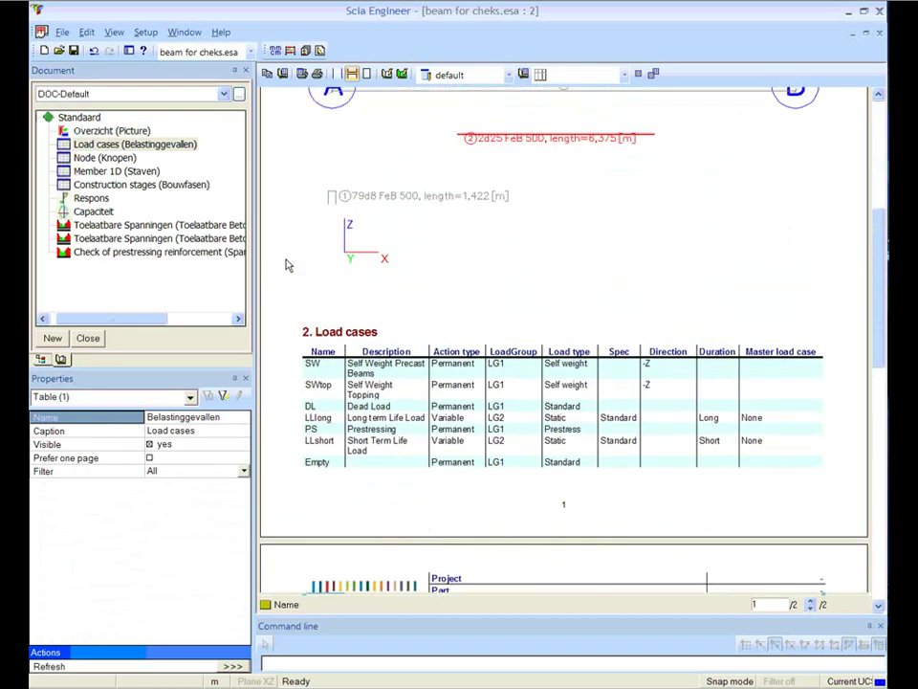
scroll(285, 264, "up", 8)
scroll(286, 264, "up", 3)
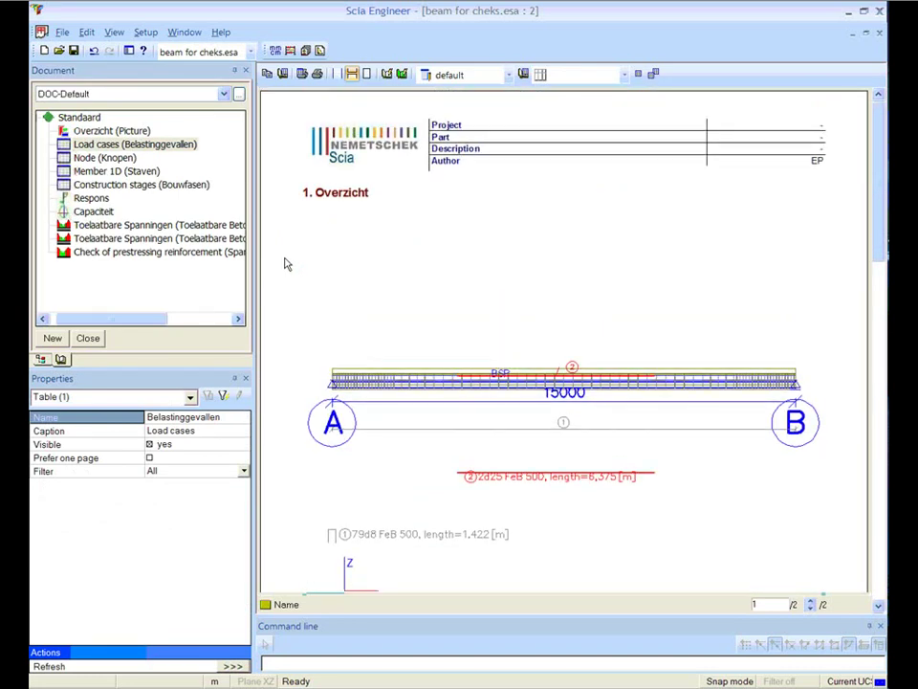
left_click(267, 76)
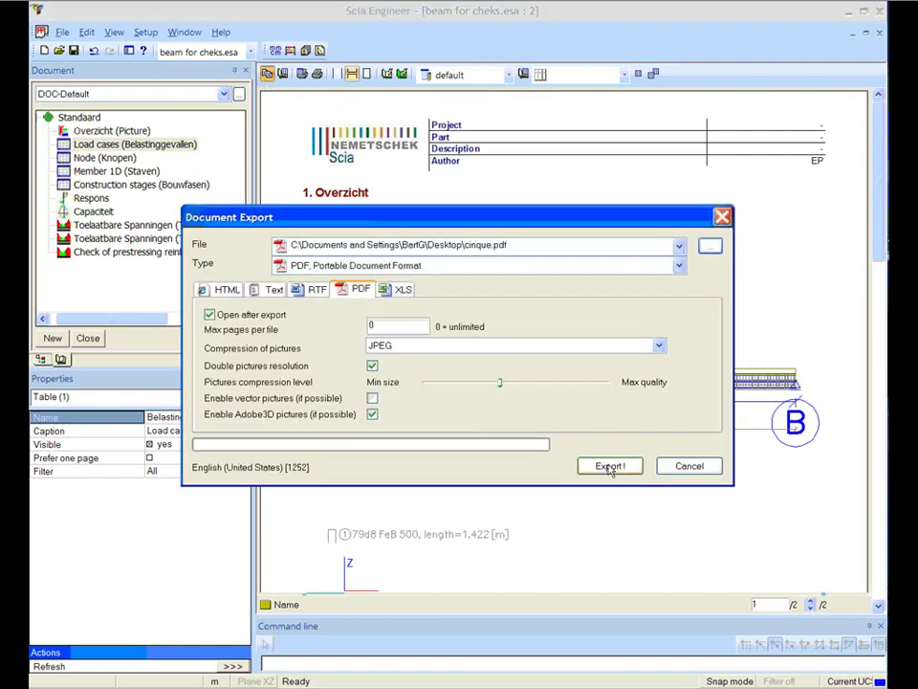
Step: Cancel the Document Export dialog, returning to the pretensioned-beam report preview
left_click(678, 469)
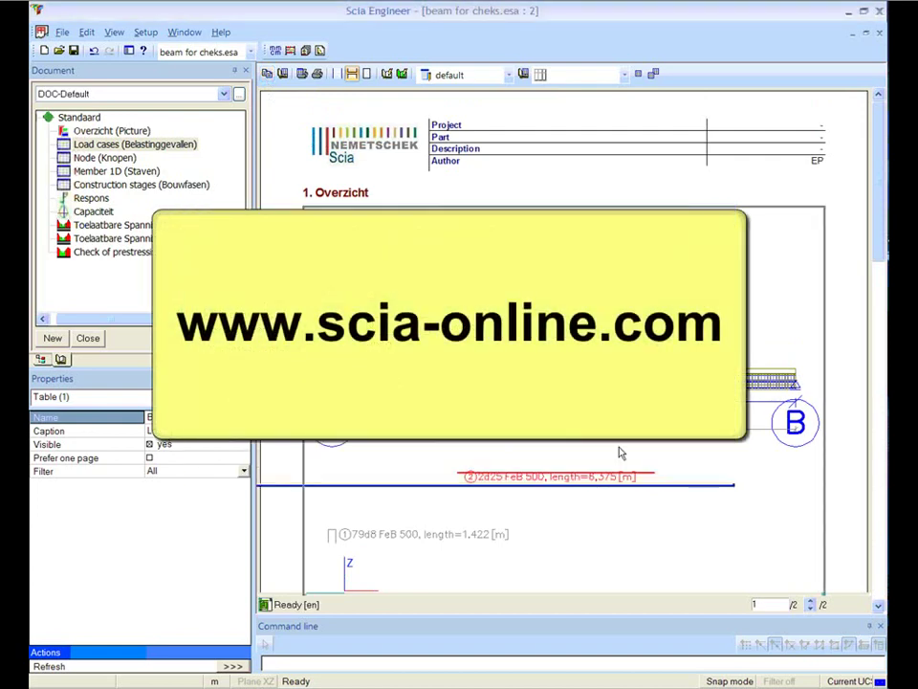